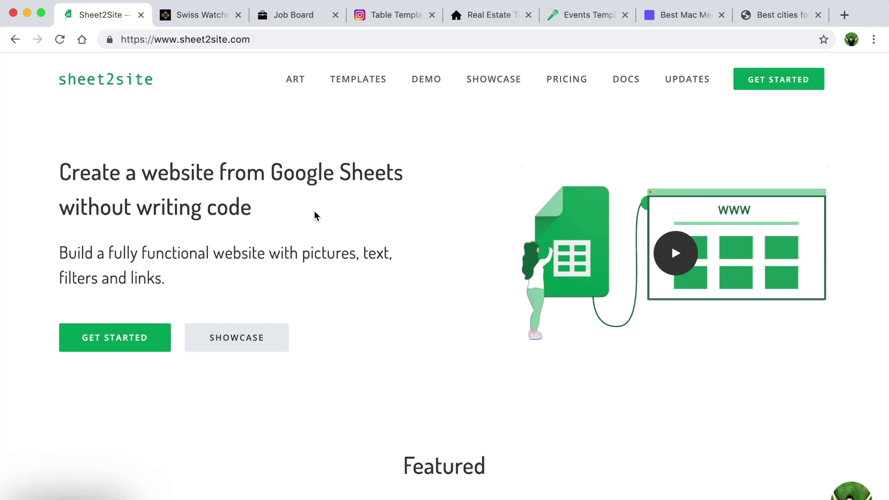
- Bring up the Swiss Watches demo site and browse its watch grid, then return to the hero
left_click(193, 21)
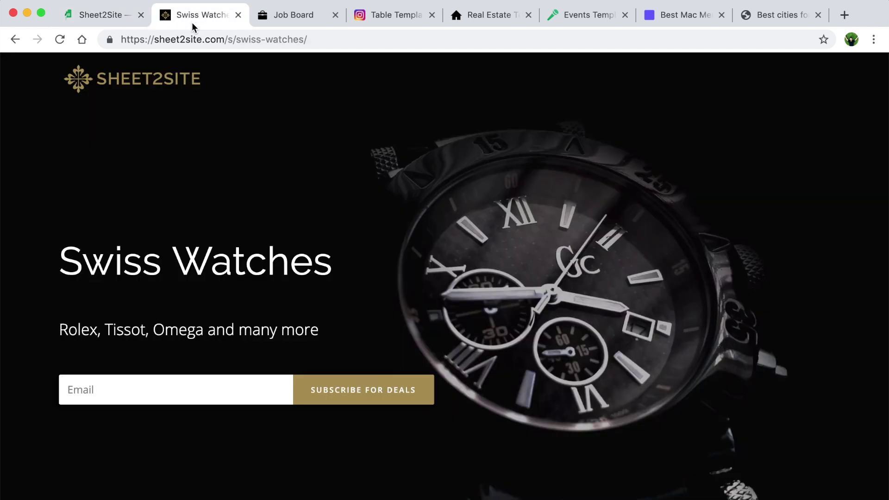
scroll(265, 284, "down", 10)
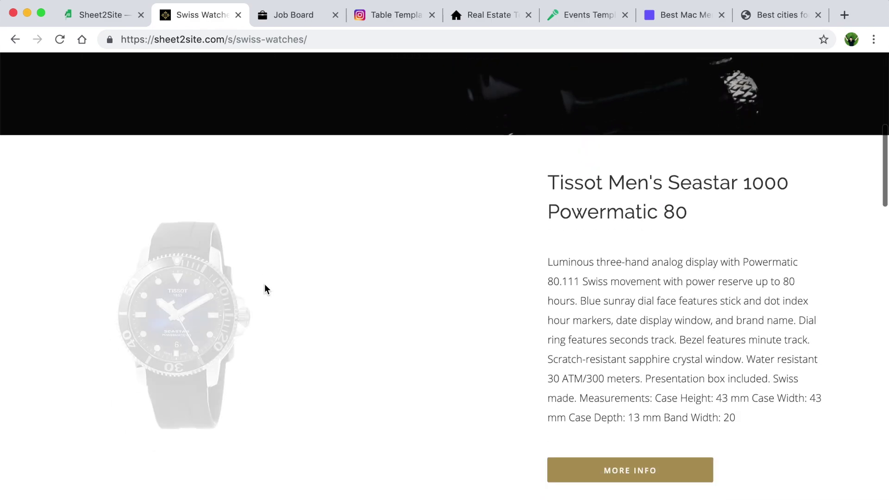
scroll(265, 289, "down", 20)
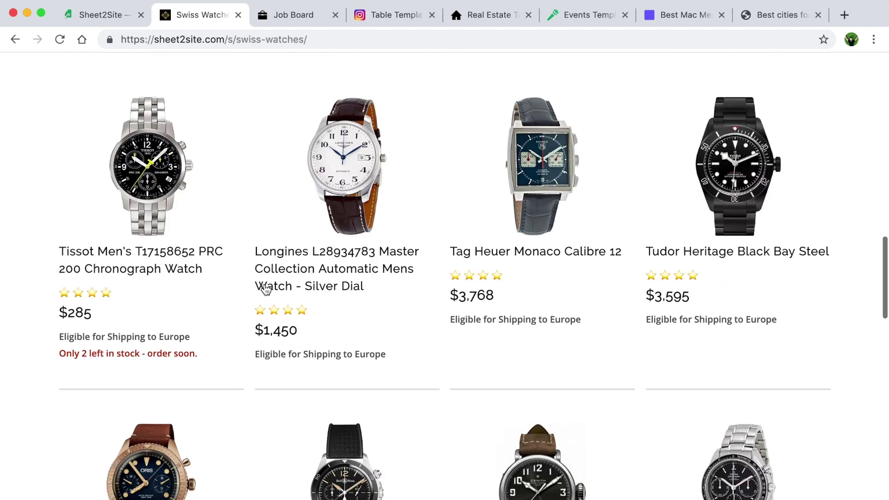
scroll(266, 289, "down", 18)
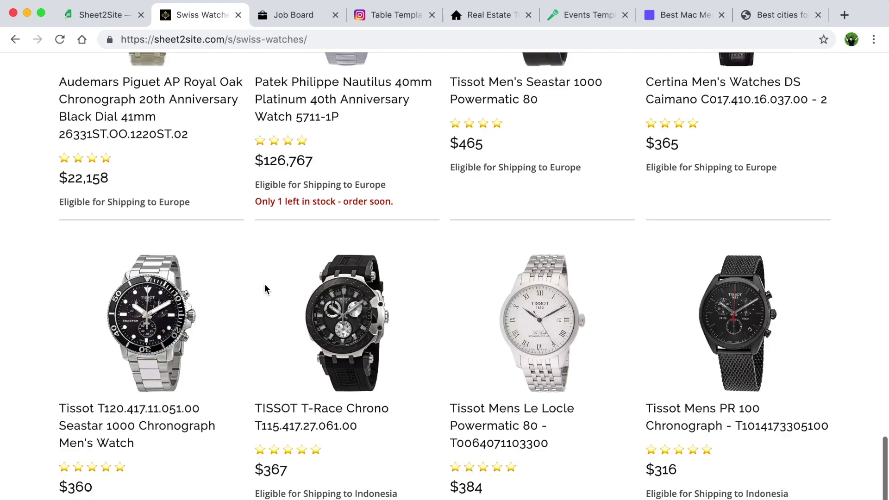
scroll(264, 284, "up", 19)
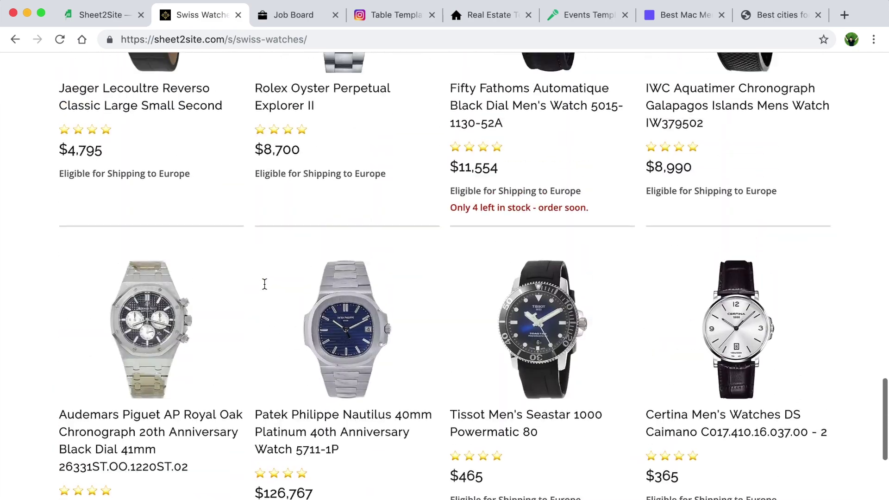
scroll(265, 284, "up", 20)
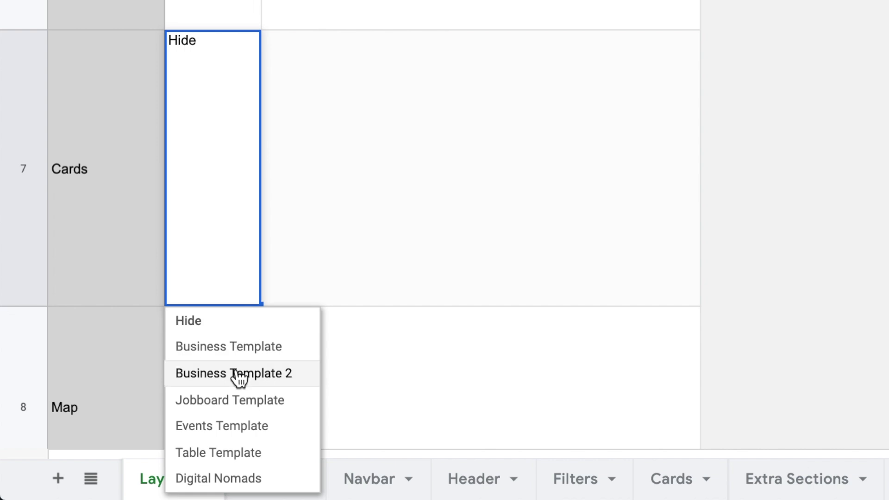
- Set Cards to Business Template, then browse the Job Board and Table example sites
left_click(234, 351)
left_click(297, 22)
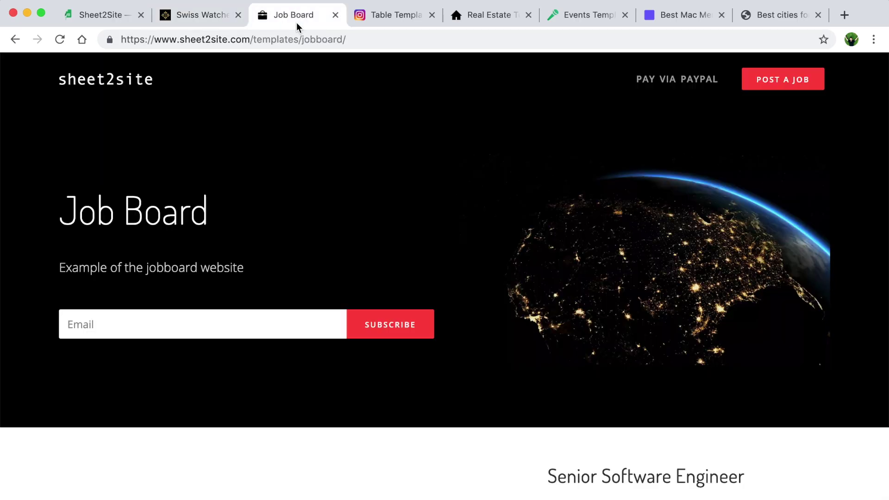
scroll(363, 280, "down", 10)
scroll(363, 283, "down", 8)
left_click(398, 21)
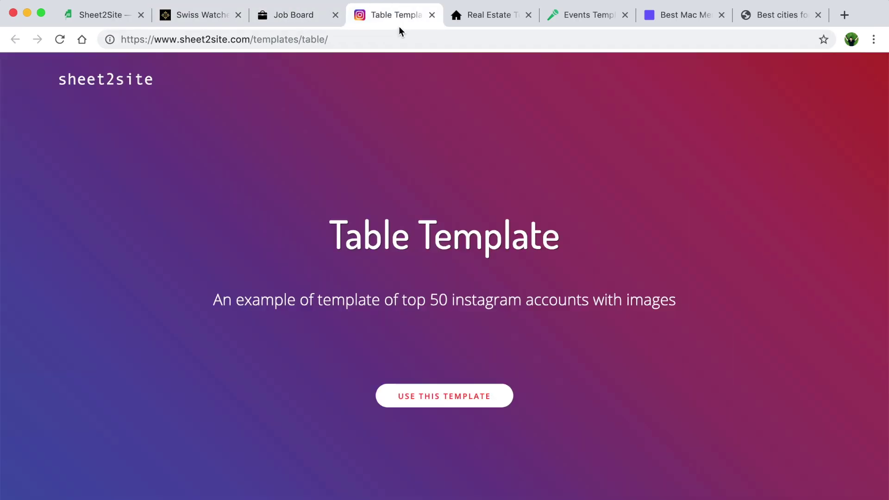
scroll(407, 257, "down", 13)
scroll(410, 262, "down", 5)
- Browse the Real Estate example site, including a villa's map price, and the Events site
left_click(486, 15)
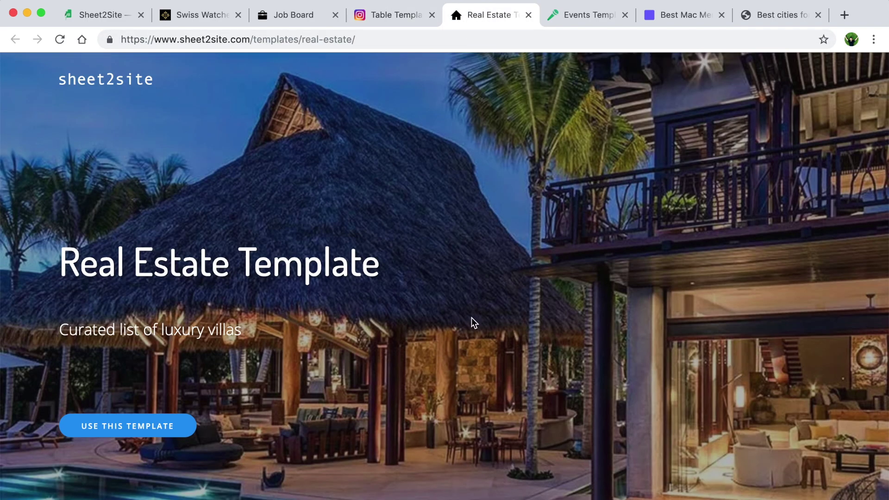
scroll(471, 318, "down", 15)
scroll(471, 320, "down", 20)
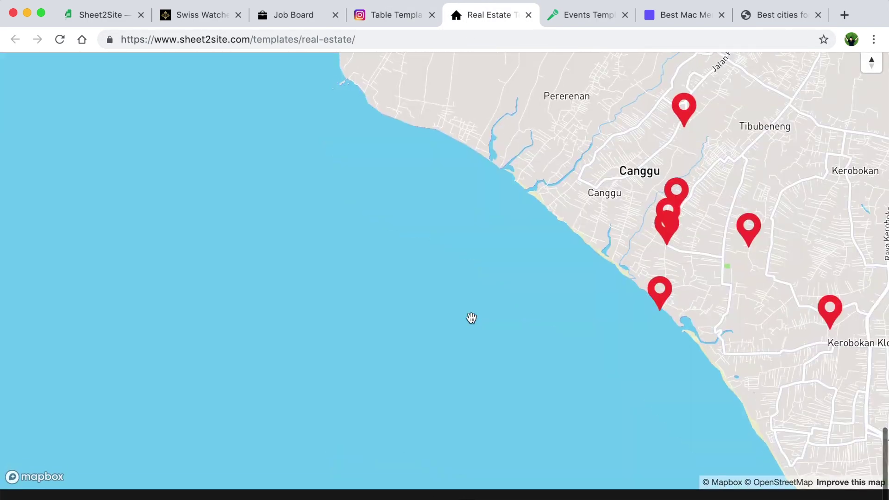
scroll(471, 317, "up", 2)
left_click(684, 182)
left_click(576, 14)
scroll(430, 274, "down", 15)
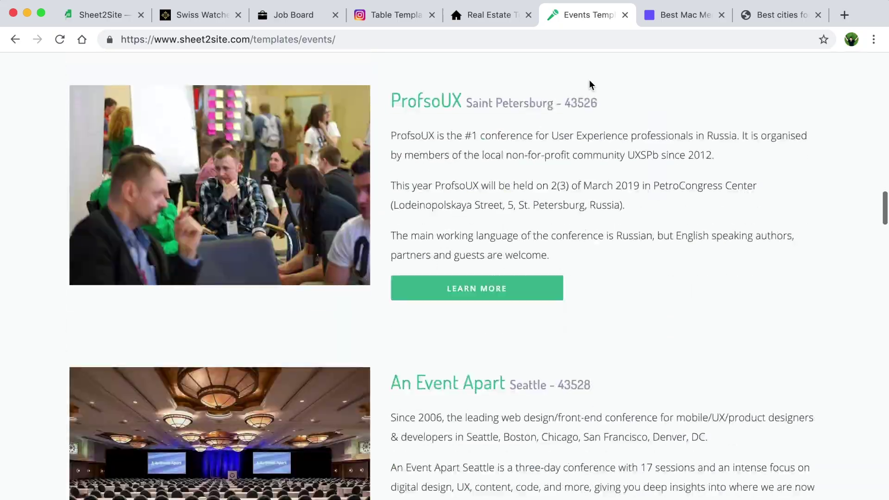
- Browse the Best Mac Menubar and Best cities example sites, then return to Swiss Watches
left_click(662, 15)
scroll(489, 294, "down", 15)
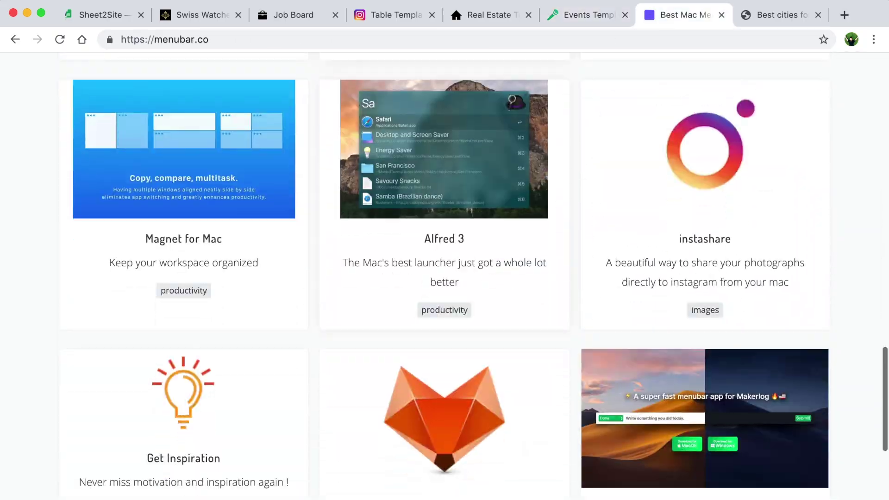
left_click(783, 15)
scroll(686, 168, "down", 10)
scroll(688, 171, "up", 8)
scroll(687, 173, "up", 2)
key("ctrl+Tab")
key("ctrl+Tab")
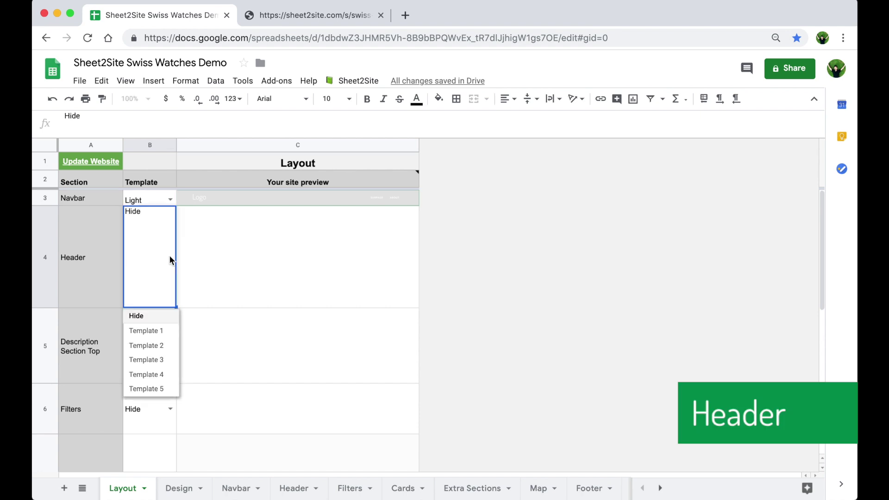
- Use header Template 1 titled 'Swiss Watches' with subtitle 'Rolex, Tissot, Omega and many more'
left_click(164, 331)
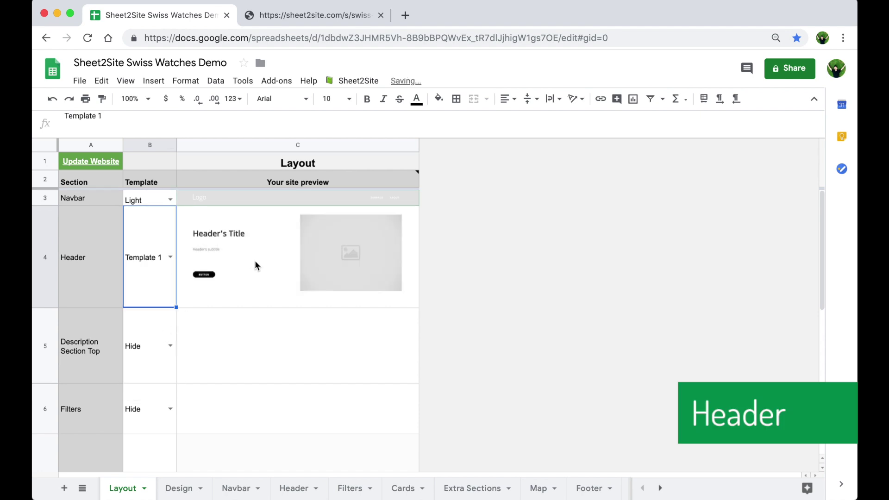
left_click(90, 264)
left_click(294, 488)
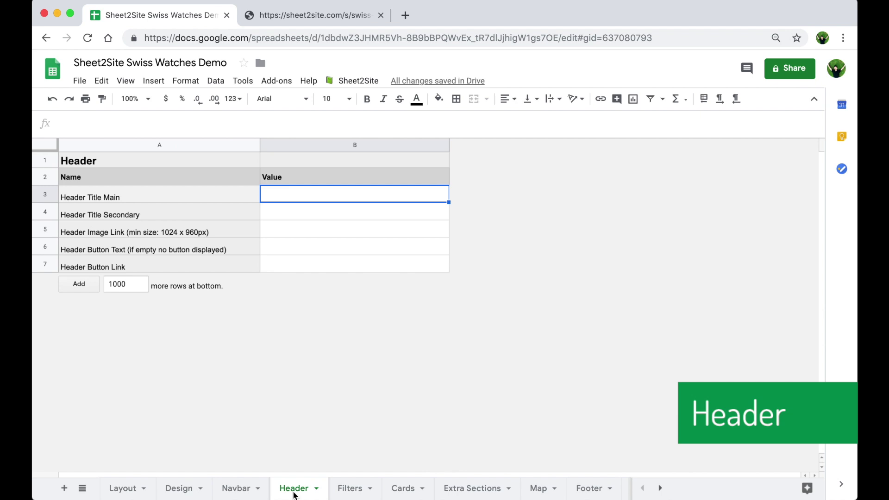
type("Swiss Watches")
key("Return")
type("R")
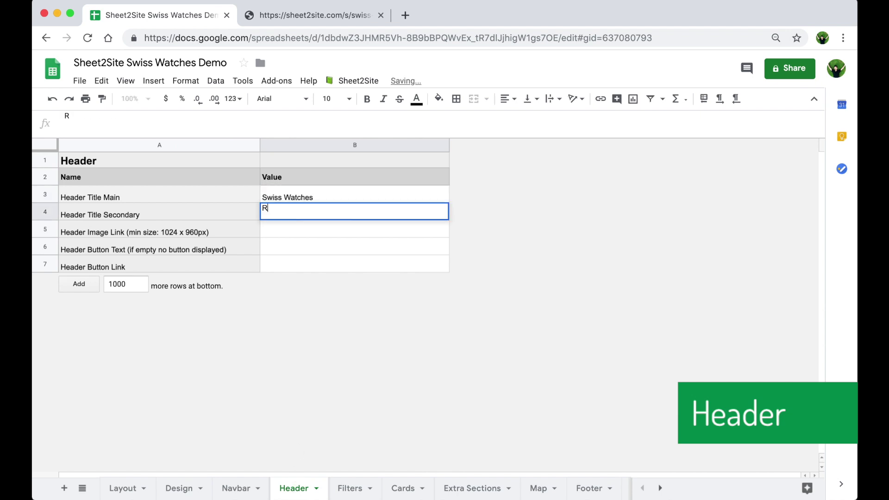
type("olex, Tissot, Omega and many more")
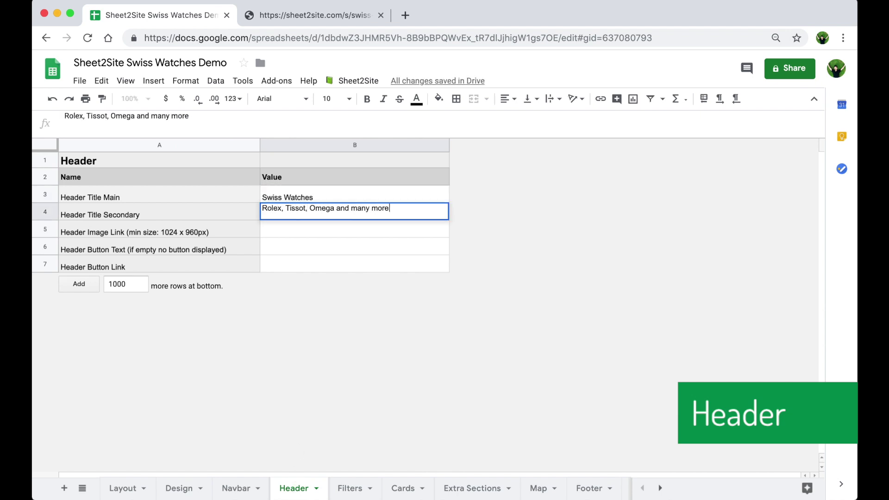
key("Return")
left_click(305, 14)
key("super+r")
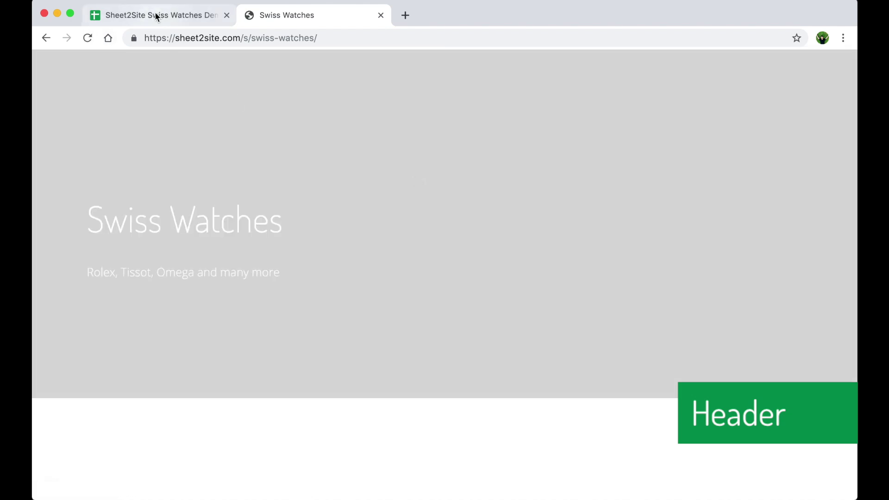
- Set the Header Background Color on the Design sheet to black and reload the site
left_click(158, 15)
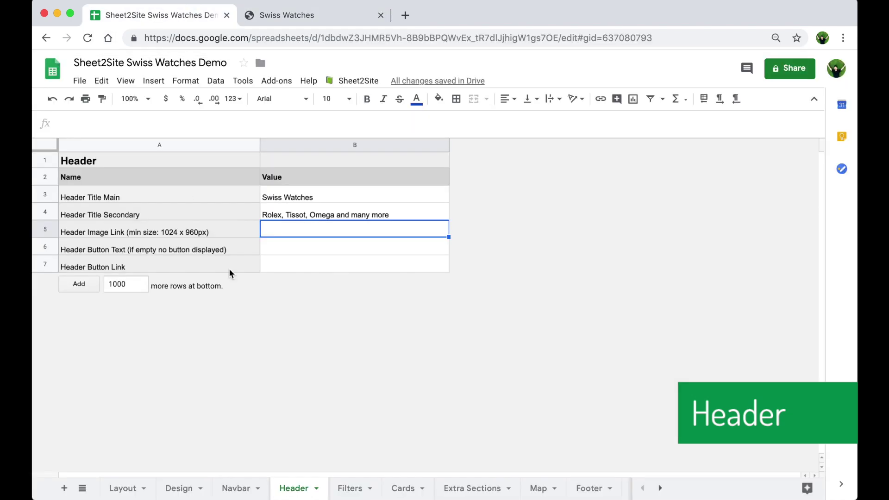
left_click(185, 488)
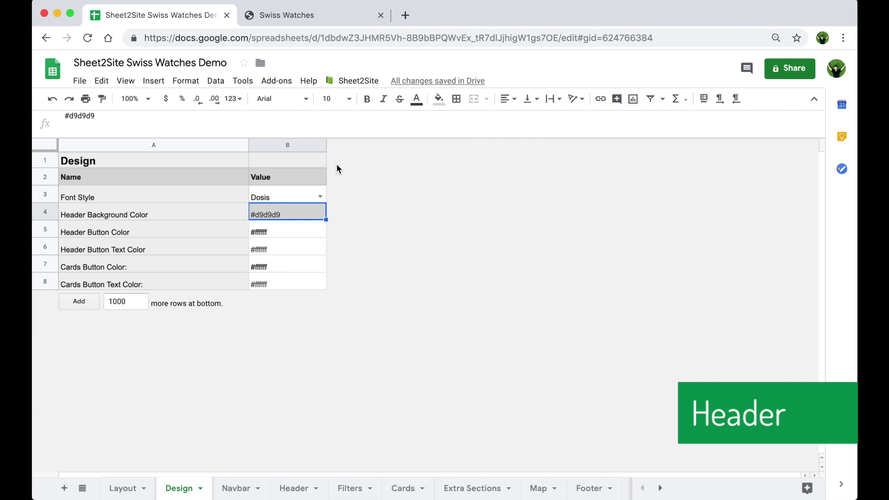
left_click(440, 99)
left_click(443, 138)
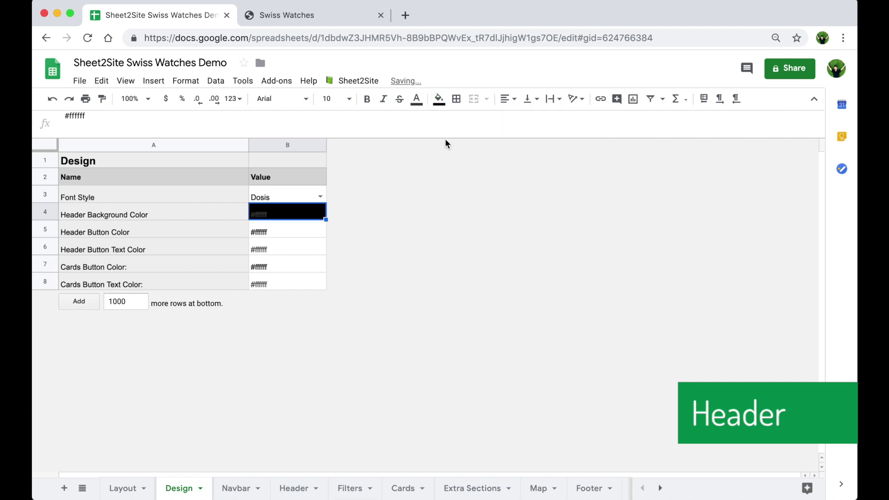
left_click(287, 16)
left_click(87, 37)
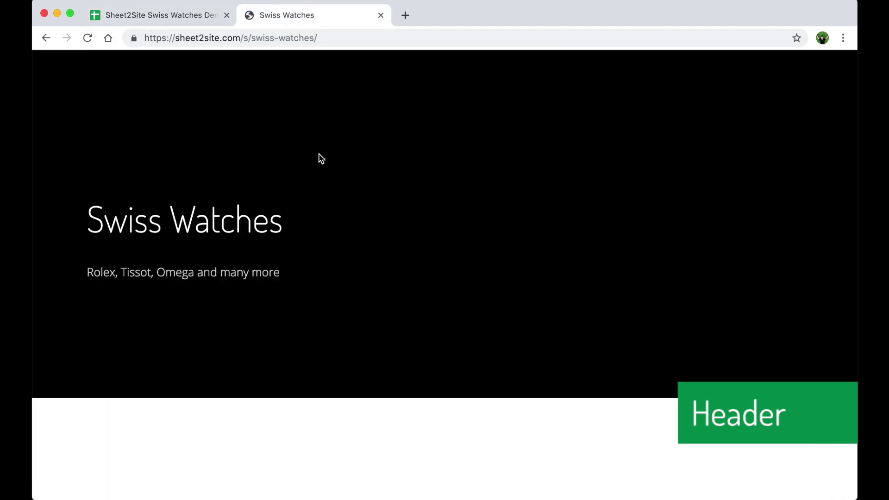
left_click(173, 17)
- Paste the header image link into the Header sheet's B5 and reload the site
left_click(292, 486)
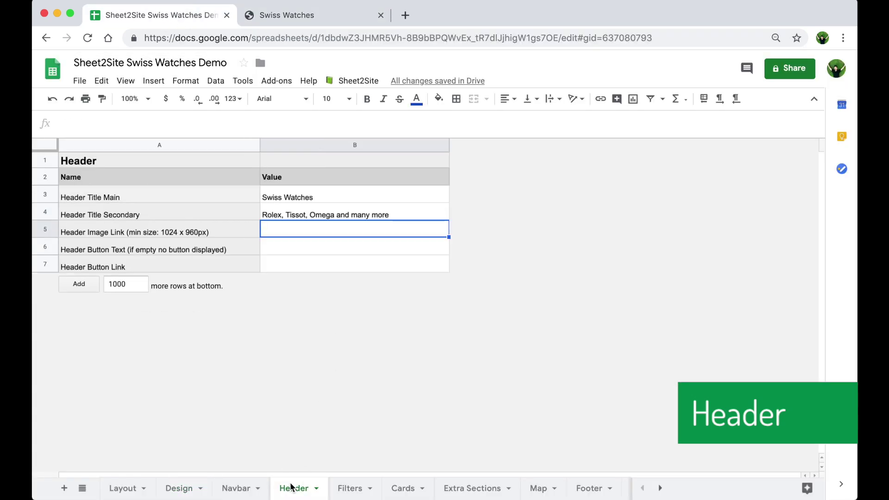
type("https://images.pexels.com/photos/442970/pexels-photo-442970.jpeg?auto=compress&cs=tinysrgb&dpr=2&h=750&w=1260")
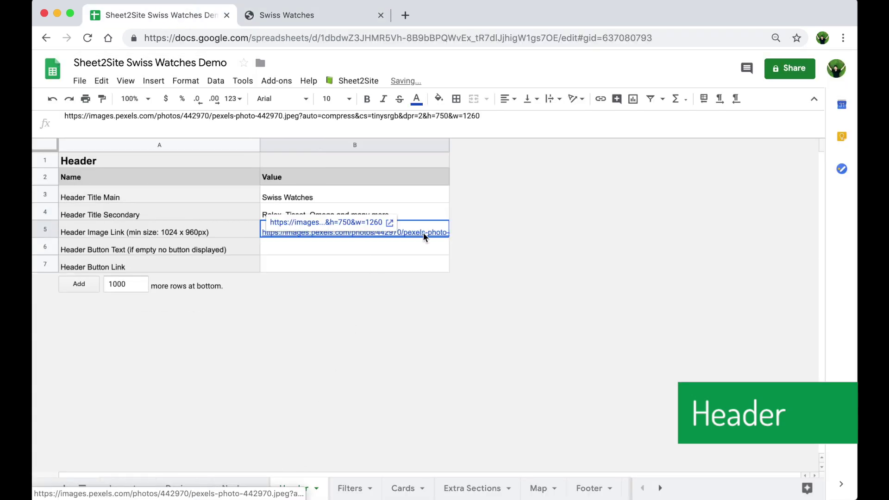
left_click(273, 17)
left_click(86, 39)
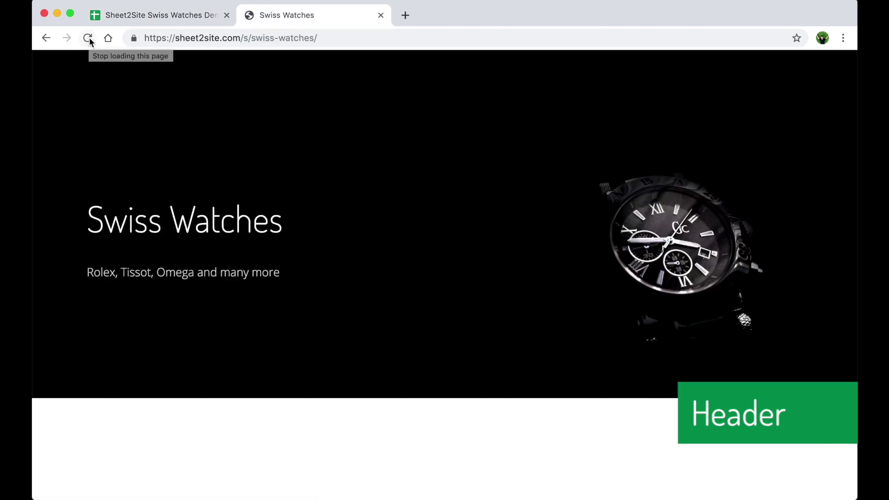
left_click(151, 16)
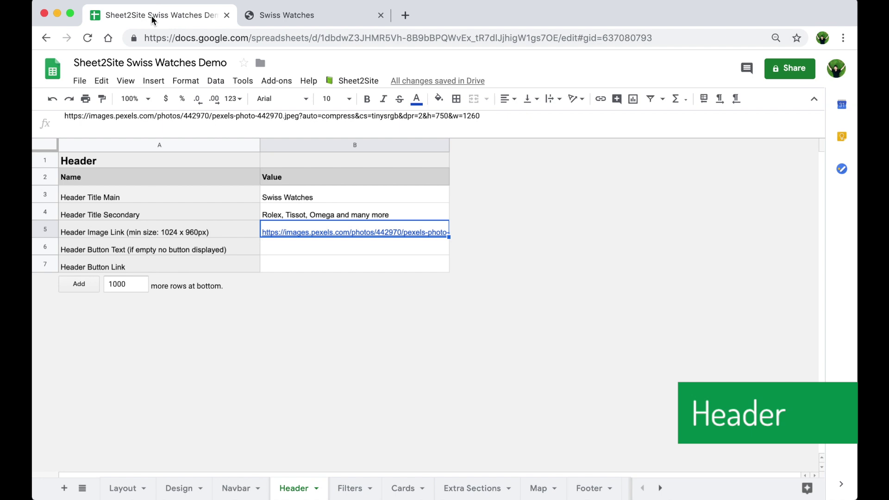
- Fill the Design sheet's Header Button Color cell B5 with gold #b09759
left_click(120, 484)
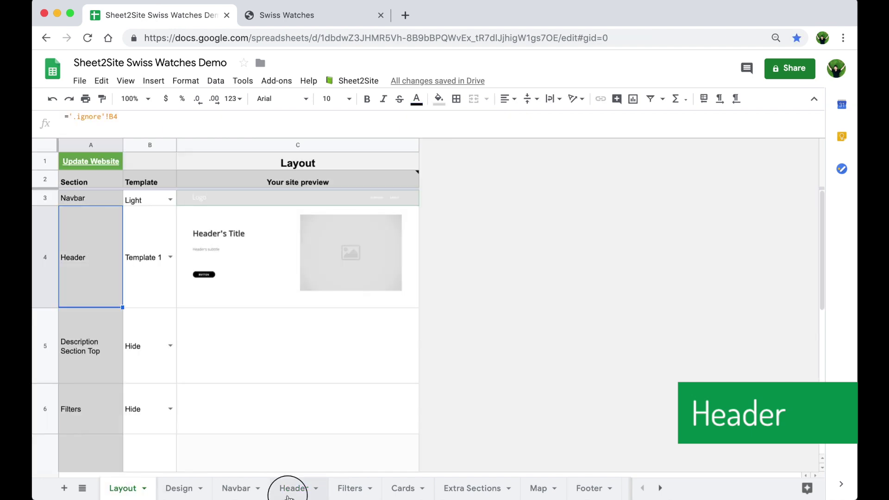
left_click(293, 487)
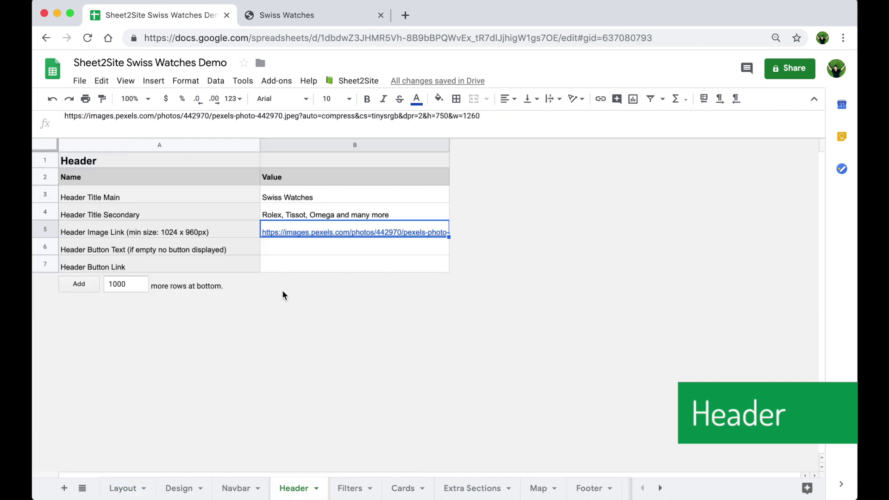
left_click(416, 247)
left_click(191, 484)
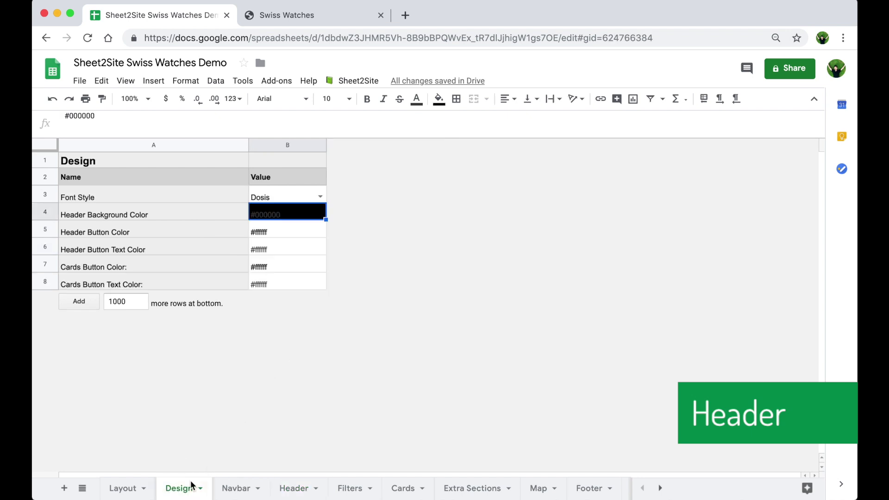
left_click(279, 248)
left_click(281, 235)
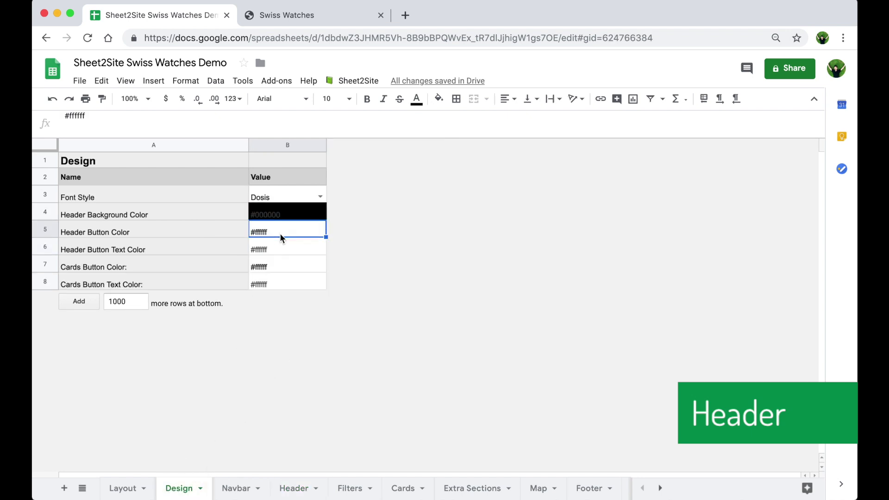
left_click(438, 99)
left_click(482, 251)
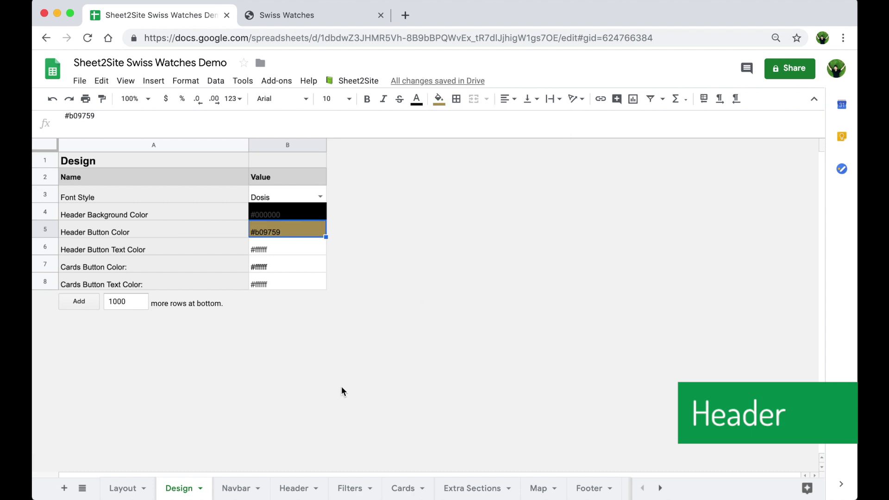
- Label the header button 'Subscribe for deals', paste its subscribe link into B7, and reload
left_click(293, 488)
type("Su")
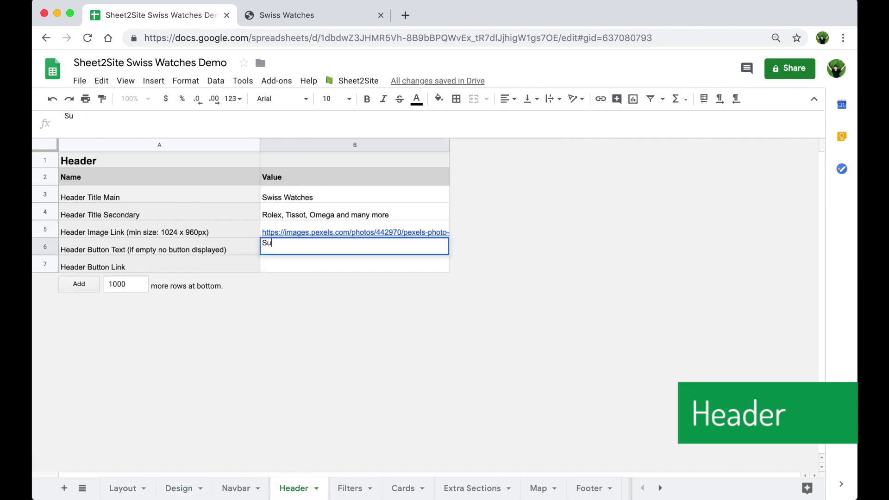
type("bscribe for demo")
key("Return")
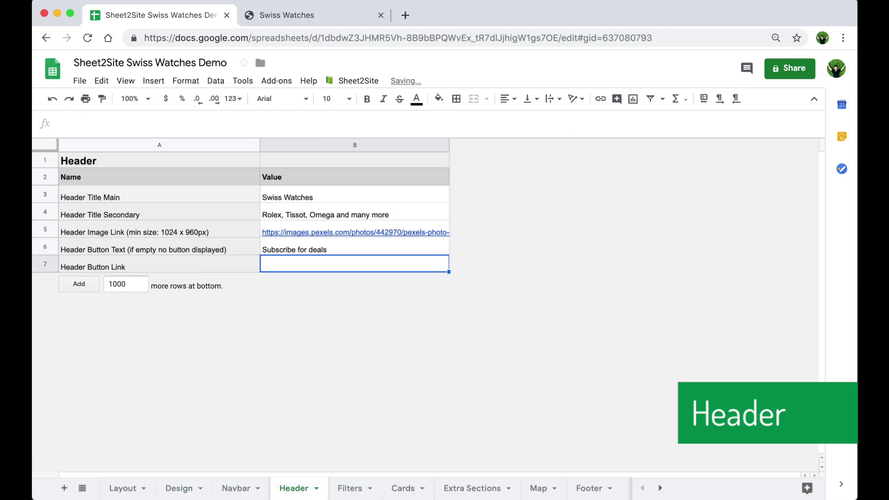
key("cmd+v")
left_click(352, 15)
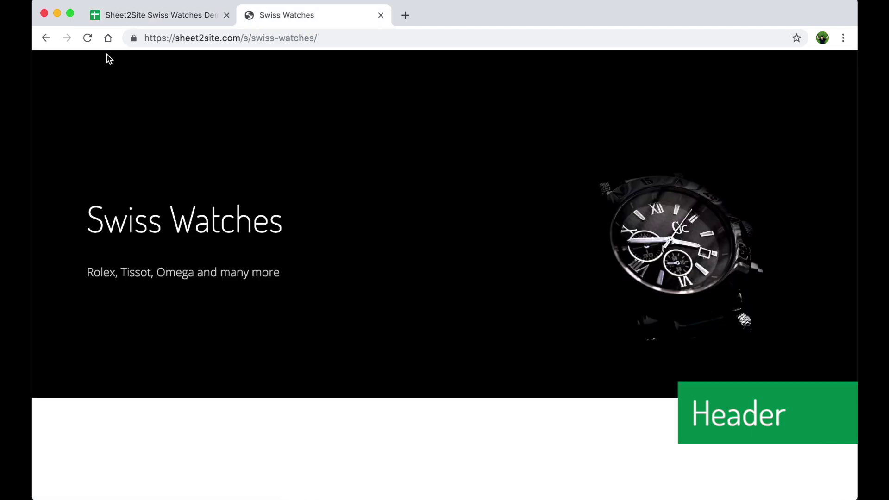
left_click(87, 37)
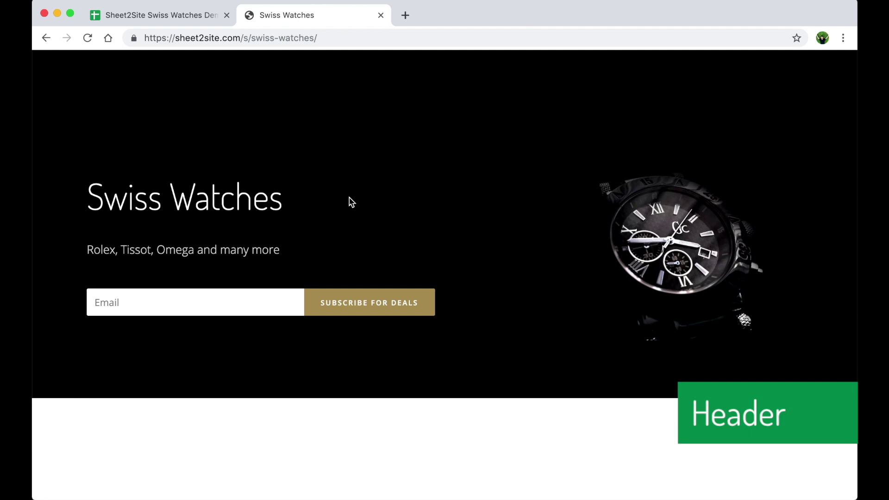
key("super+1")
- Paste the SHEET2SITE logo link into Navbar B3 and reload the site to show it
left_click(241, 267)
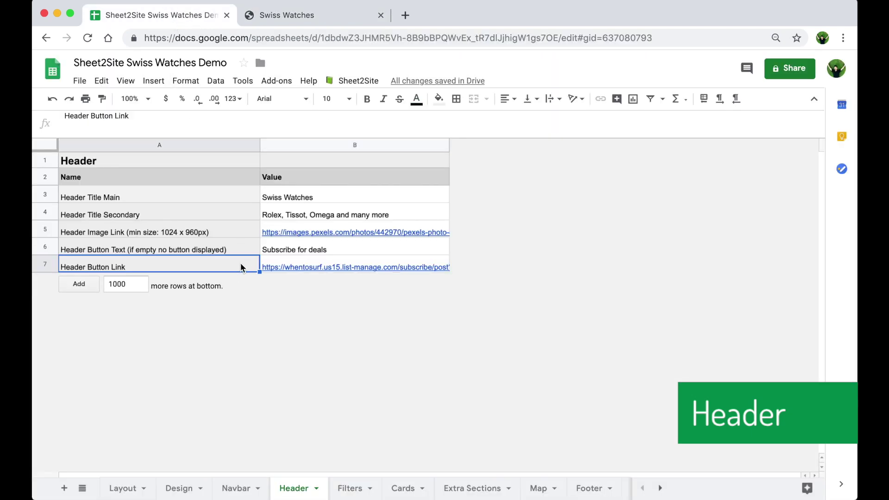
left_click(230, 485)
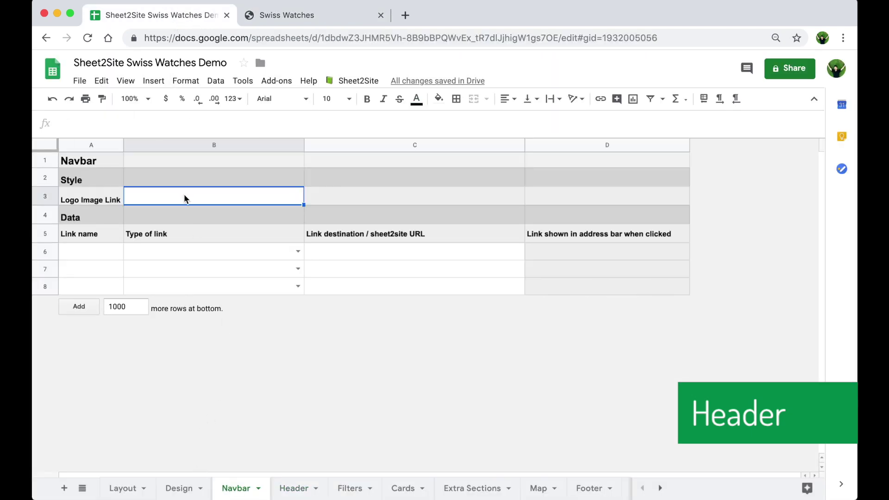
type("https://www.sheet2site.com/img/logowatch5.png")
key("Return")
left_click(340, 203)
key("super+2")
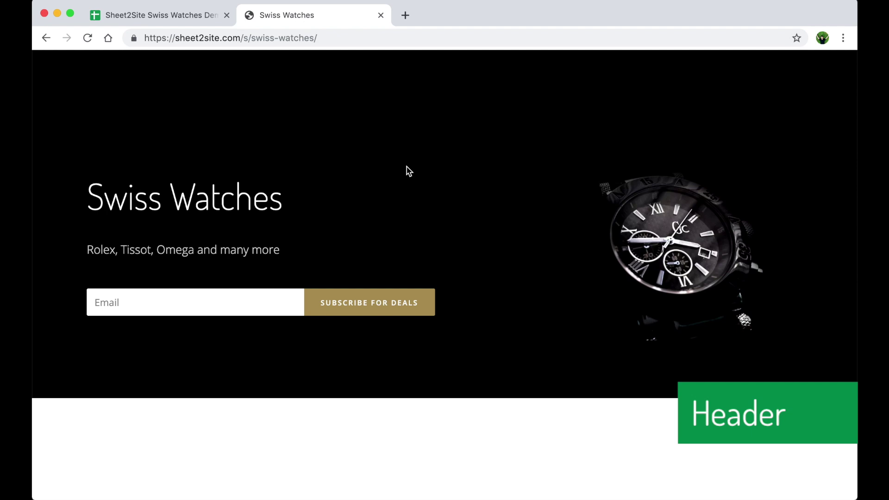
left_click(88, 38)
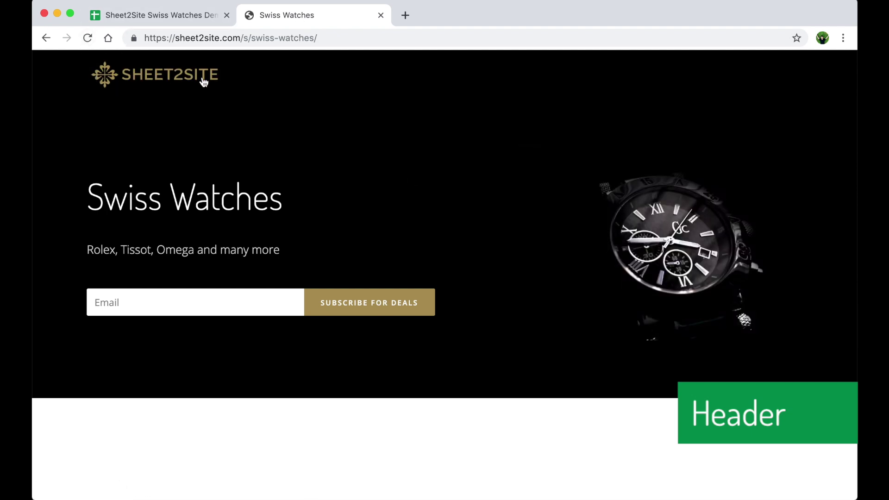
left_click(184, 19)
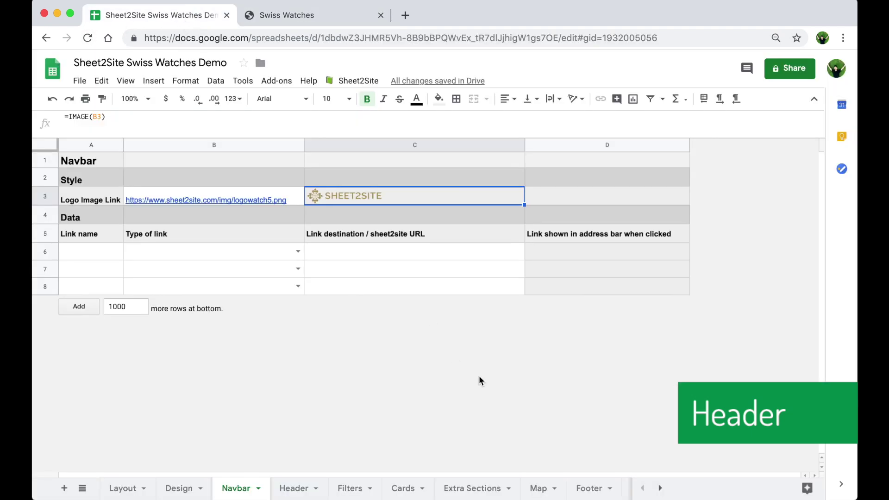
- Paste the favicon image link into Settings B10 and reload the site
scroll(484, 486, "right", 5)
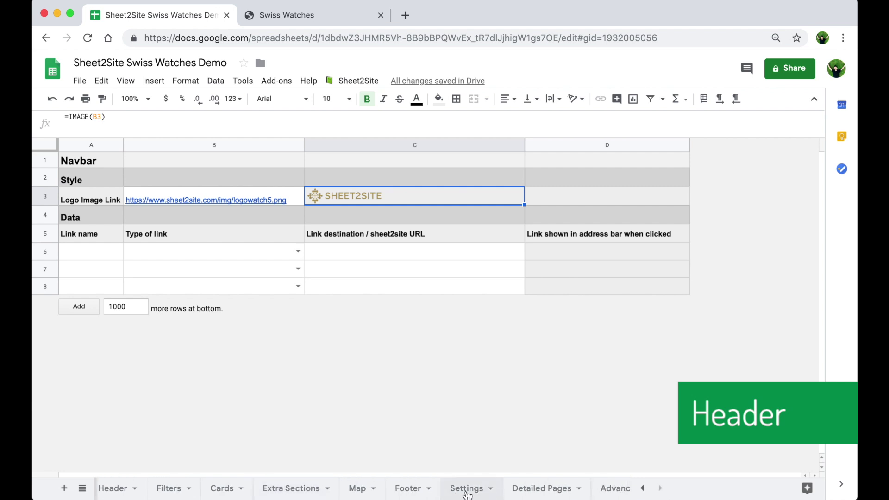
left_click(466, 489)
double_click(246, 315)
type("https://sheet2site.com/logo/watches/icon1.png")
left_click(344, 16)
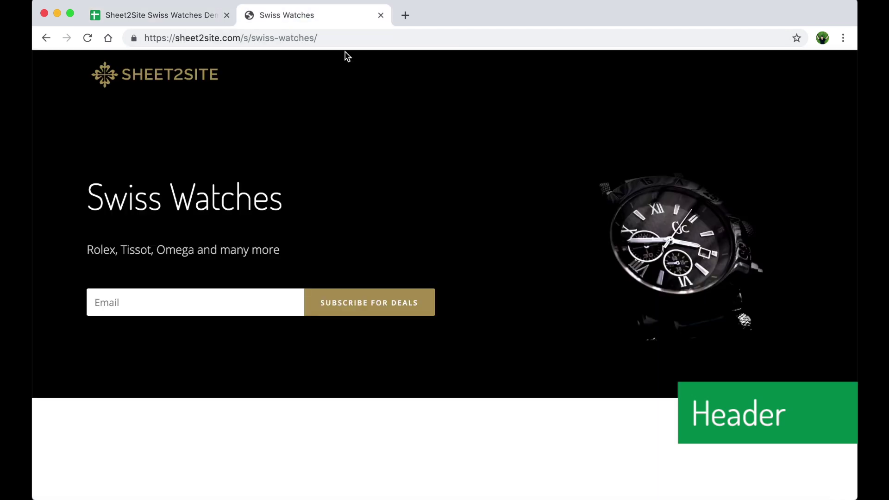
left_click(87, 37)
left_click(187, 18)
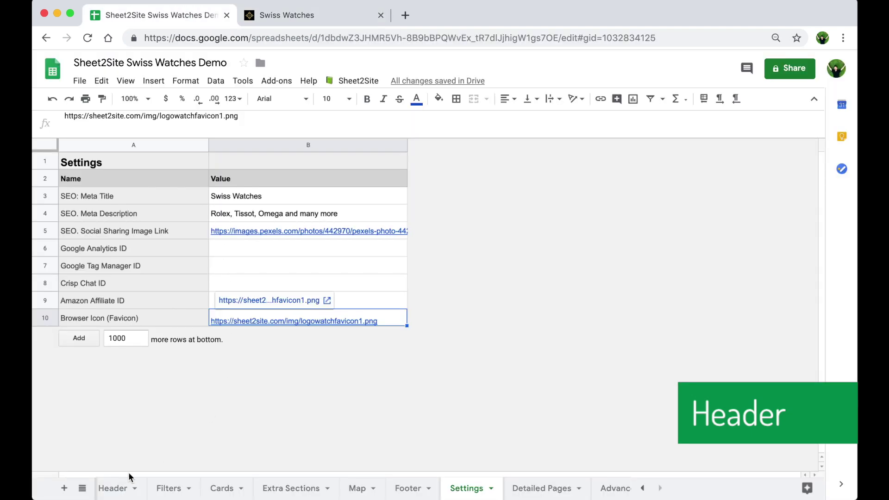
- Try header Templates 2 and 3 in Layout B4, settle on Template 4, and reload
left_click(127, 486)
scroll(130, 488, "left", 3)
left_click(128, 489)
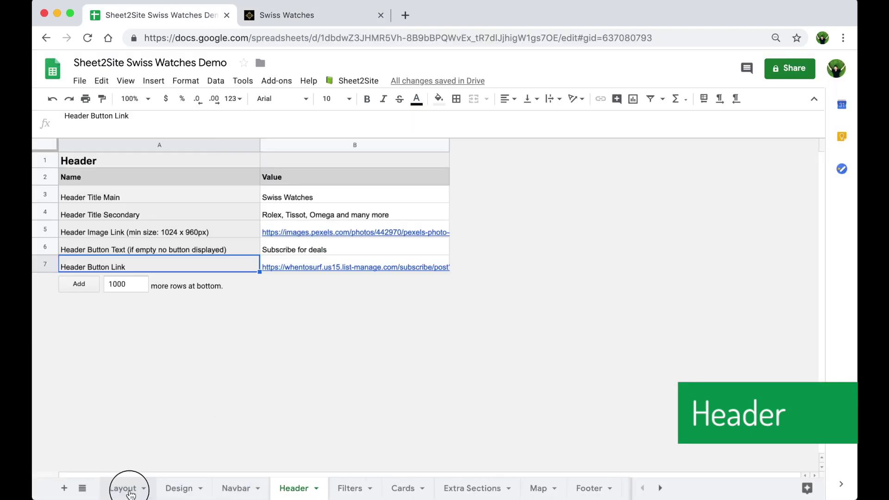
left_click(170, 258)
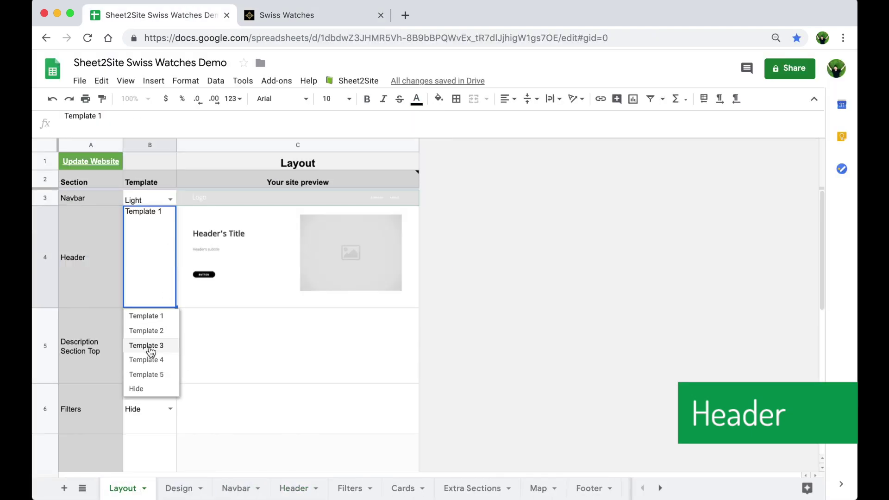
left_click(153, 337)
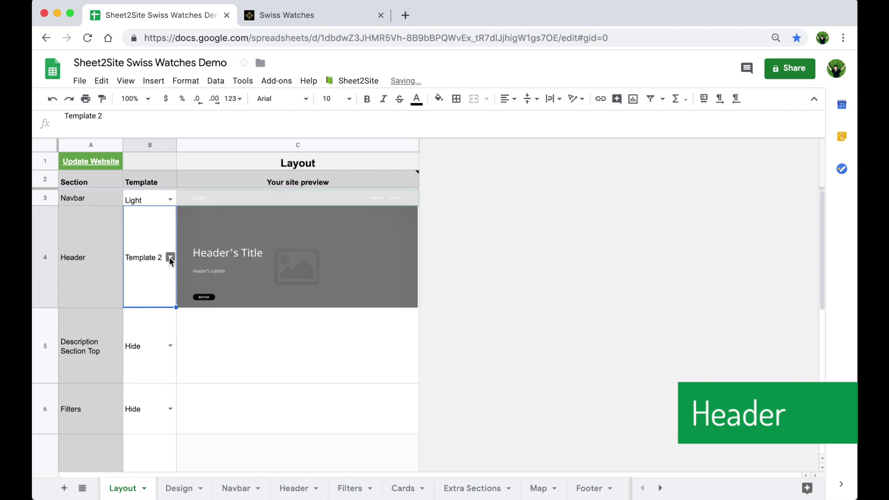
left_click(169, 257)
left_click(155, 347)
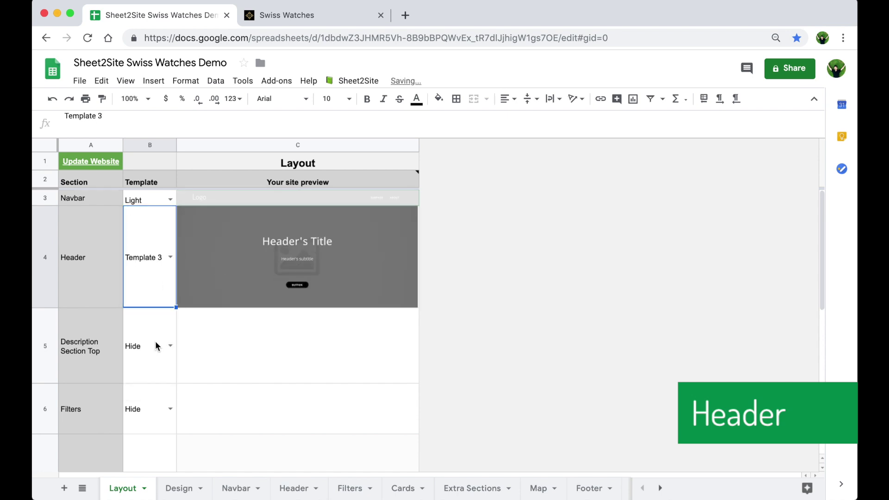
left_click(171, 257)
left_click(152, 362)
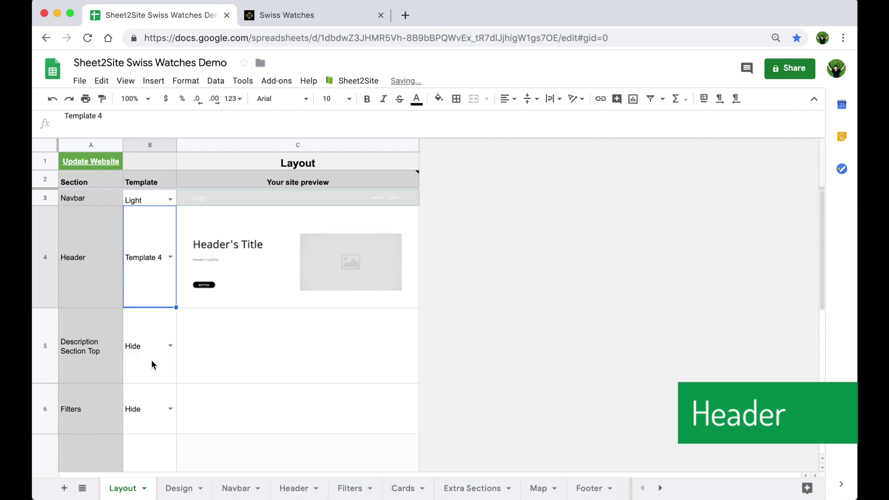
left_click(305, 17)
left_click(87, 38)
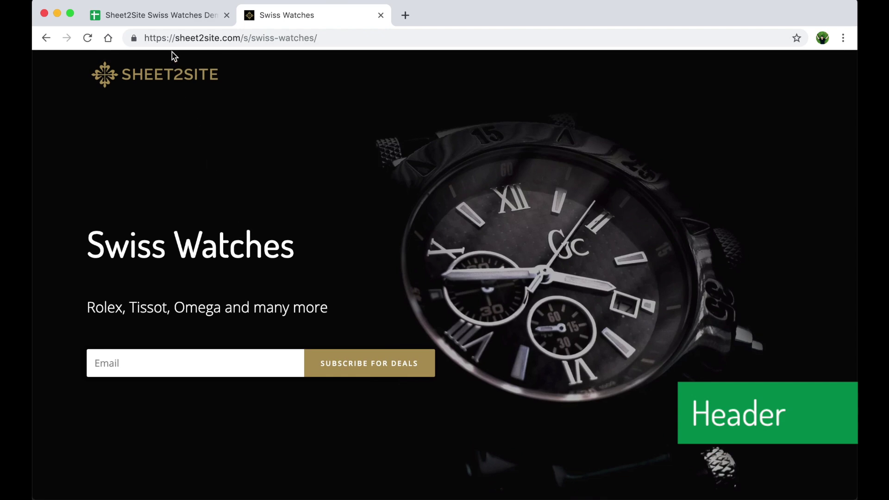
left_click(167, 16)
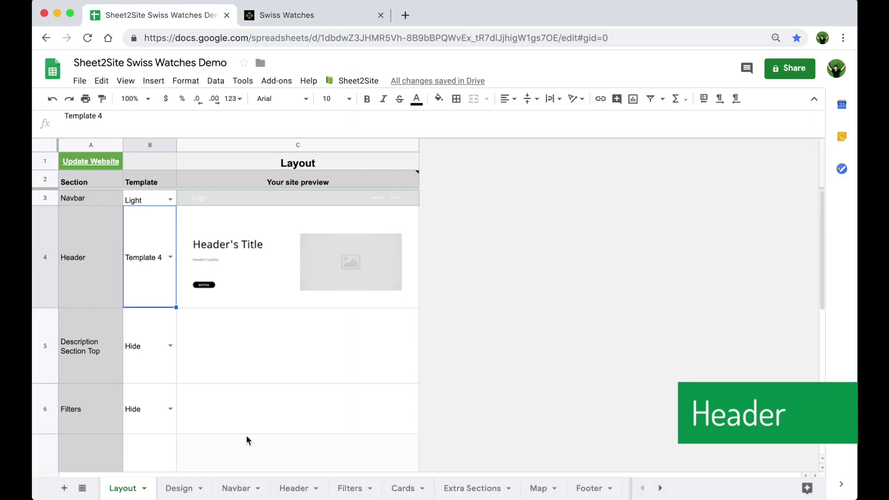
- Switch the Design sheet's Font Style in B3 from Dosis to Raleway and reload the site
left_click(185, 492)
left_click(301, 194)
left_click(318, 195)
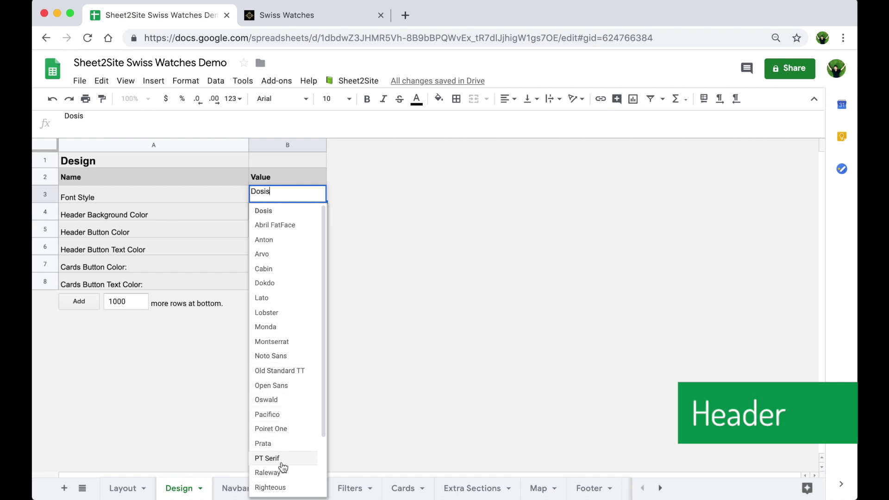
left_click(282, 472)
left_click(321, 19)
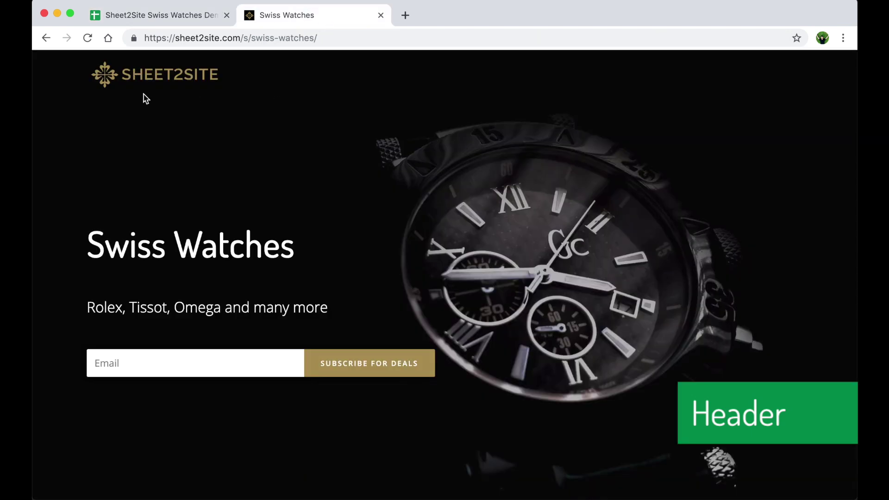
left_click(89, 39)
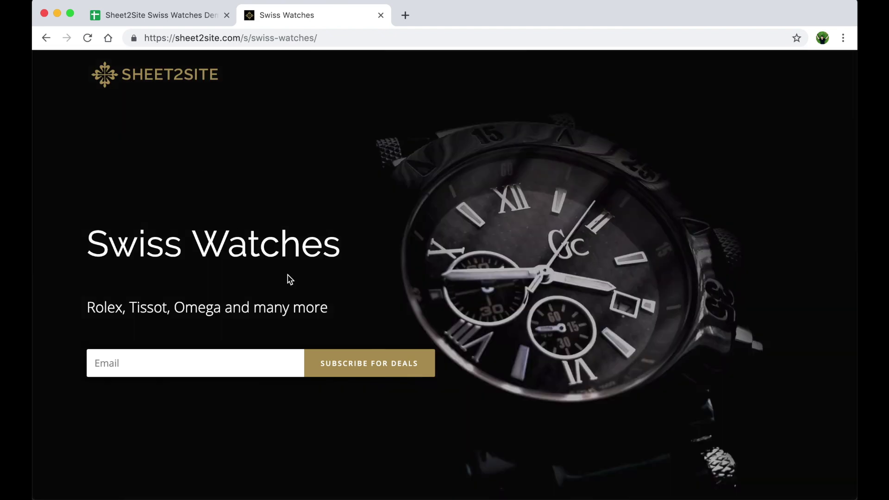
left_click(171, 14)
left_click(122, 487)
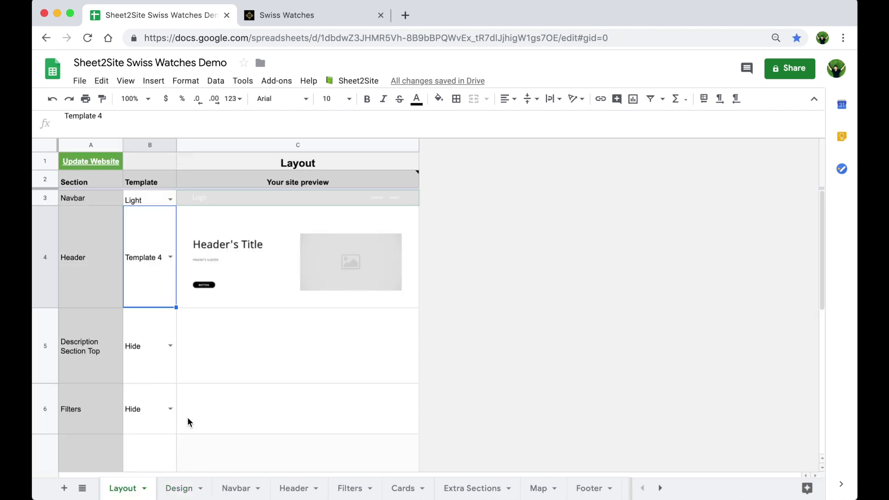
- Set Layout B5 to Text and Image, check Extra Sections, and preview the Tissot Seastar section
left_click(170, 354)
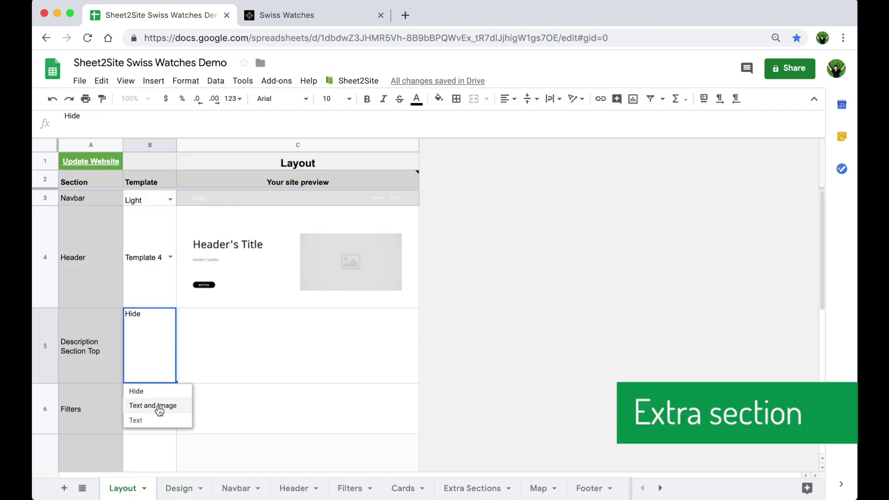
left_click(160, 405)
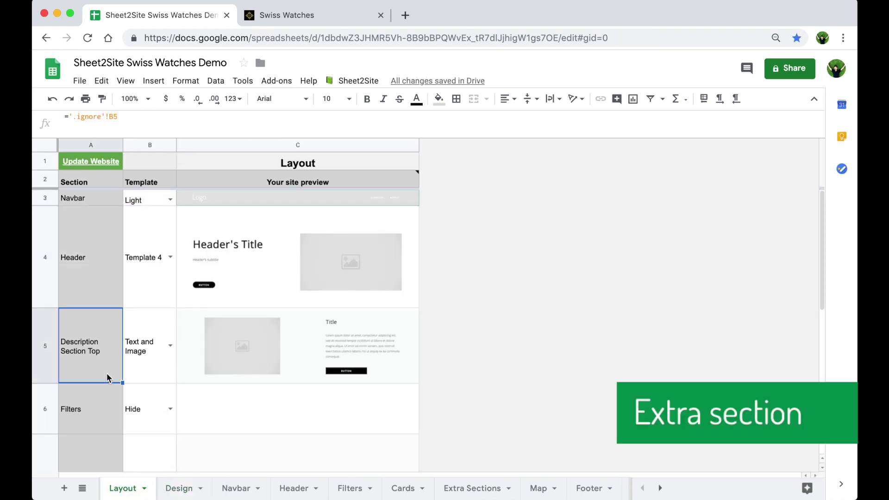
left_click(472, 488)
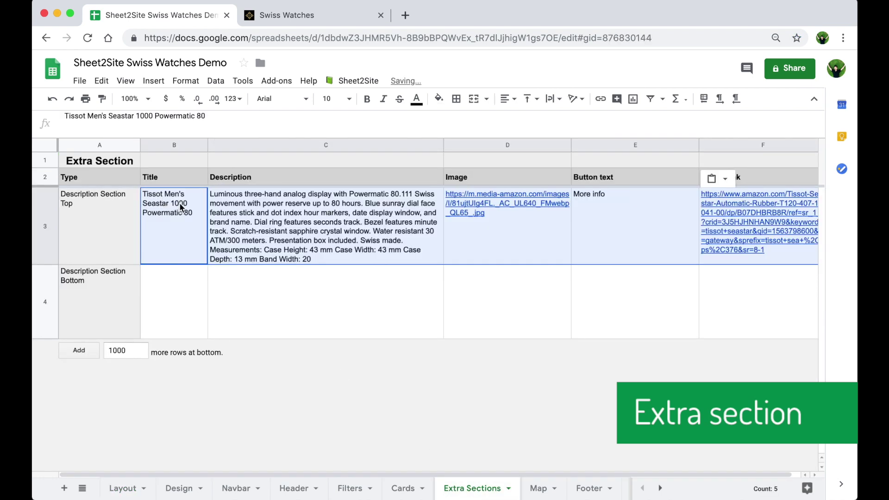
left_click(121, 219)
left_click(125, 488)
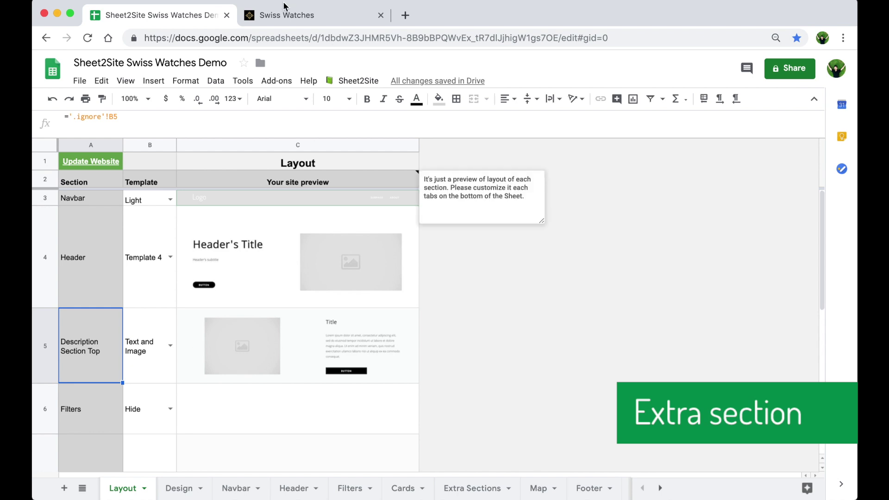
left_click(287, 15)
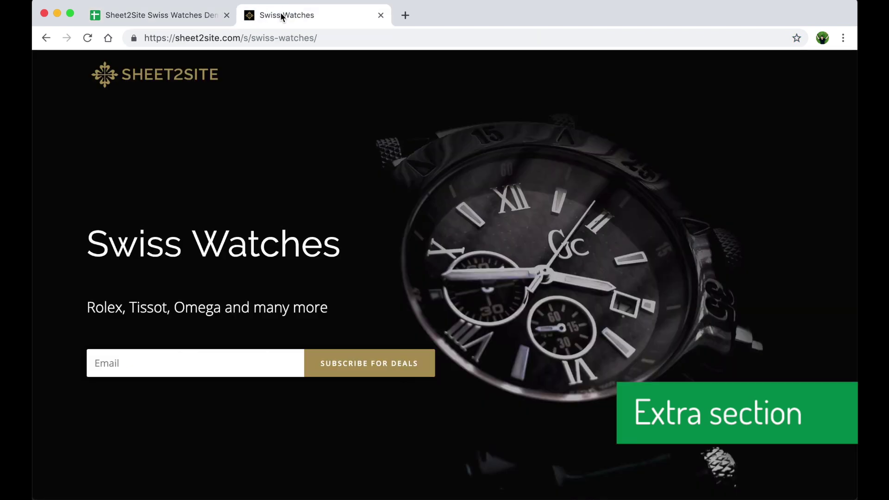
left_click(87, 38)
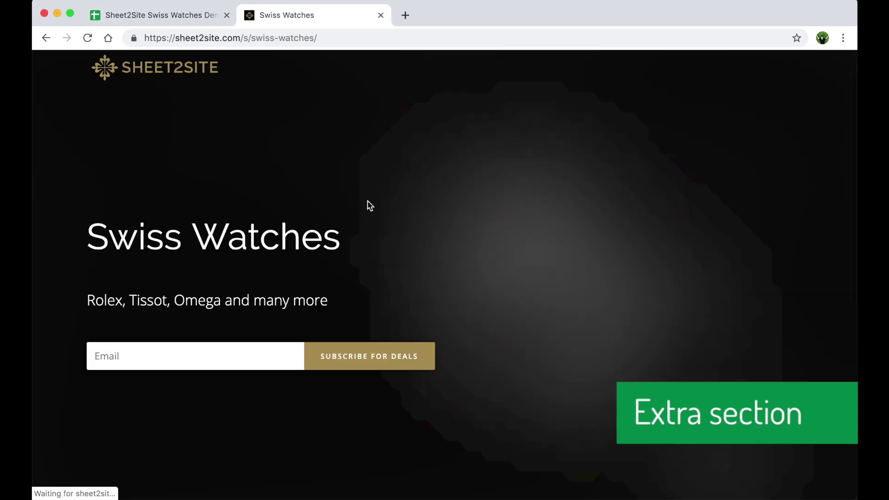
scroll(369, 205, "down", 5)
scroll(357, 210, "down", 3)
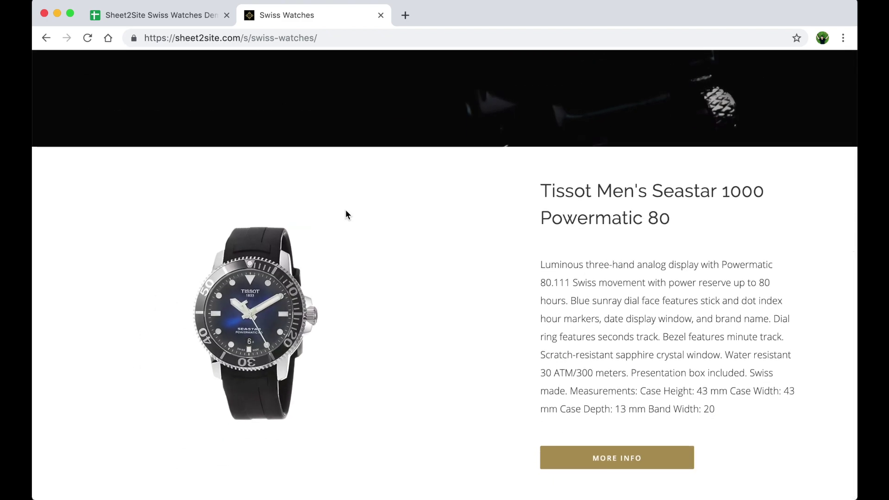
- Back on the Layout sheet, bring up the Cards section's template choices
key("super+alt+Left")
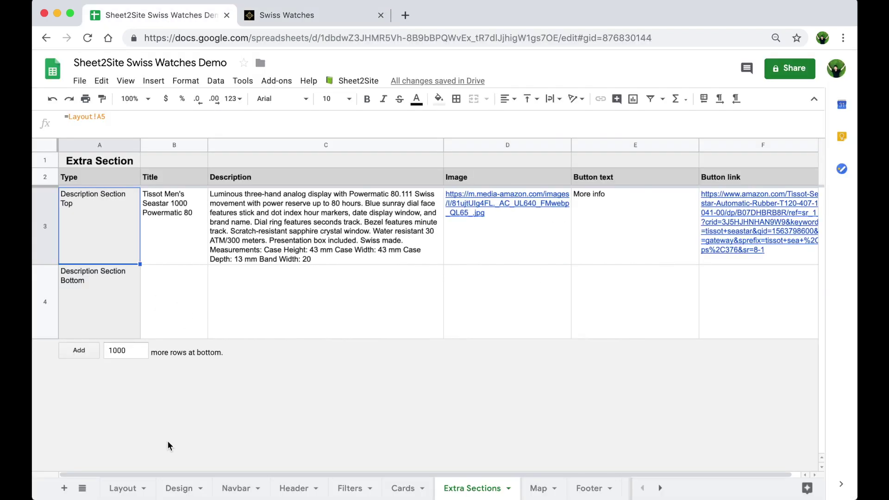
left_click(123, 488)
scroll(151, 402, "down", 5)
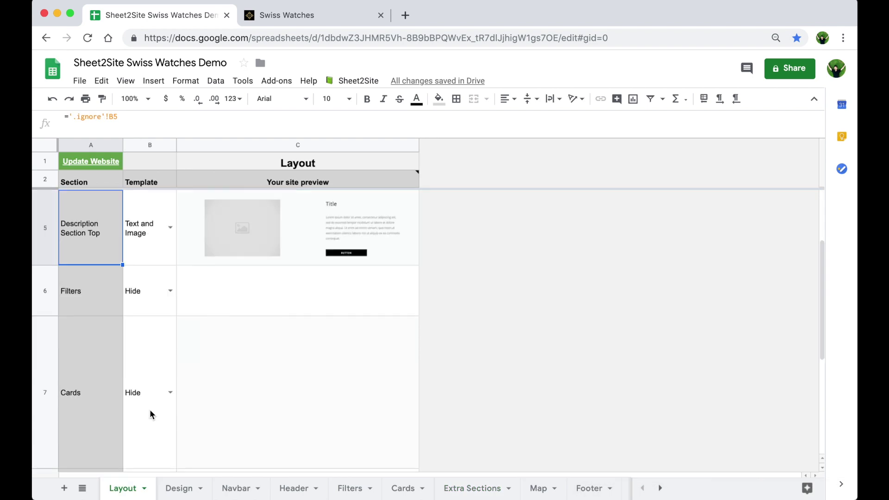
left_click(107, 389)
double_click(170, 320)
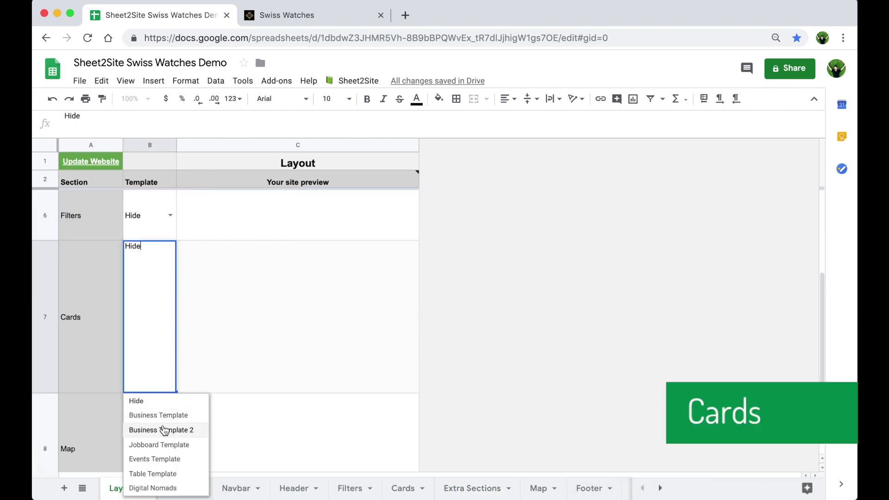
- Set the Cards section in Layout B7 to Business Template 2
left_click(164, 415)
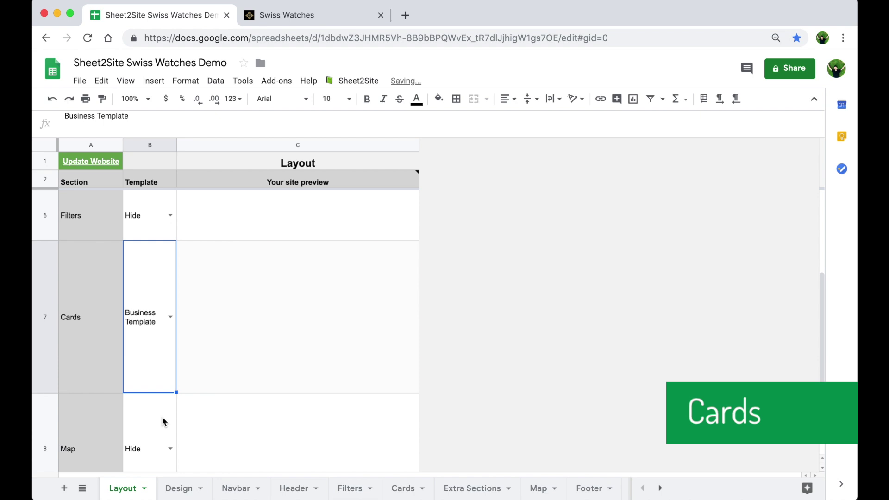
double_click(175, 324)
left_click(194, 416)
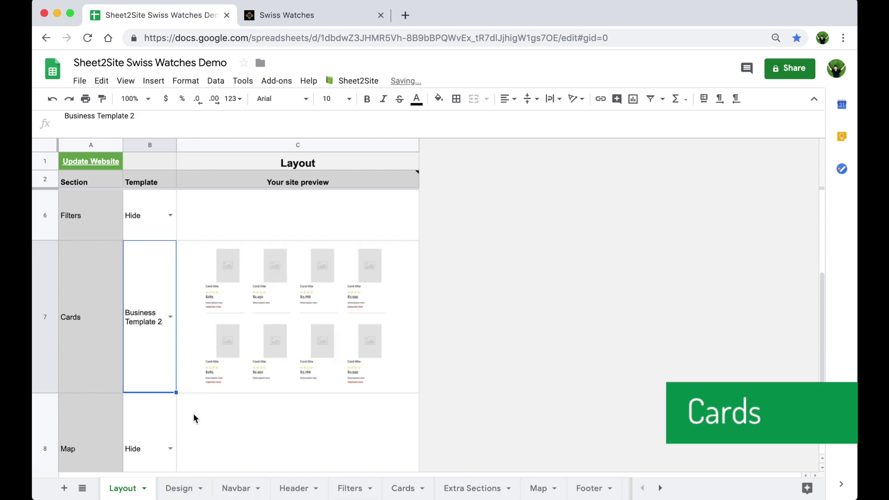
left_click(96, 373)
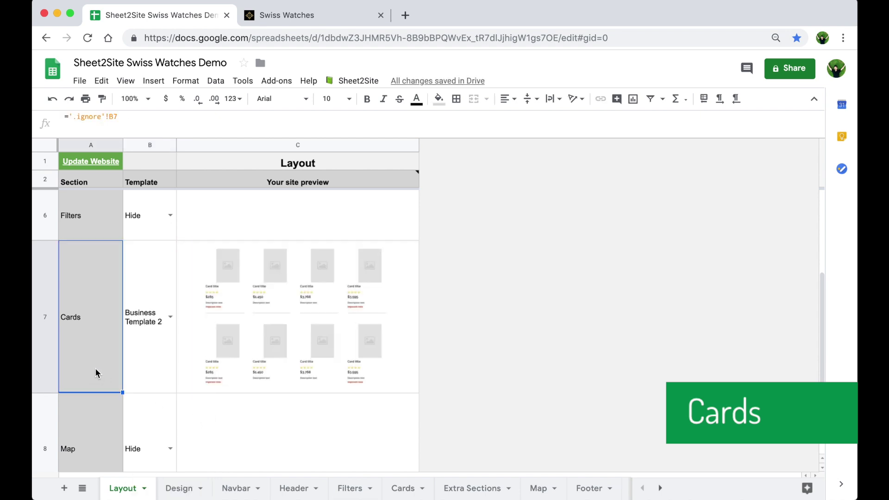
- On the Cards sheet, add a fifth star to the first watch's Tag 1 rating in E3
left_click(407, 488)
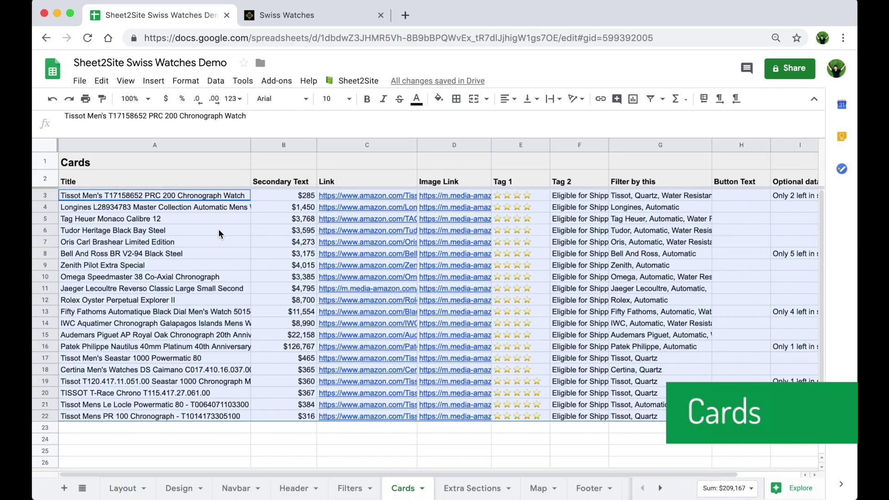
left_click(218, 228)
left_click(516, 195)
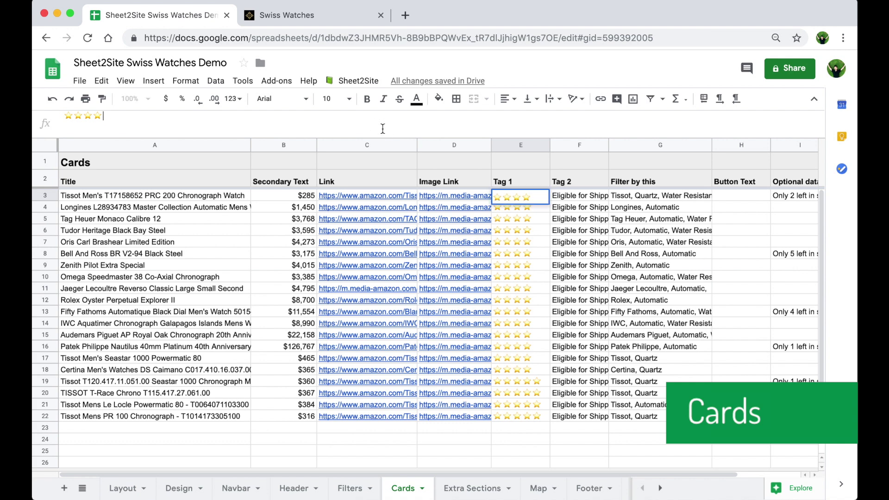
left_click(382, 128)
key("ctrl+super+space")
left_click(108, 177)
left_click(179, 123)
key("Tab")
key("Tab")
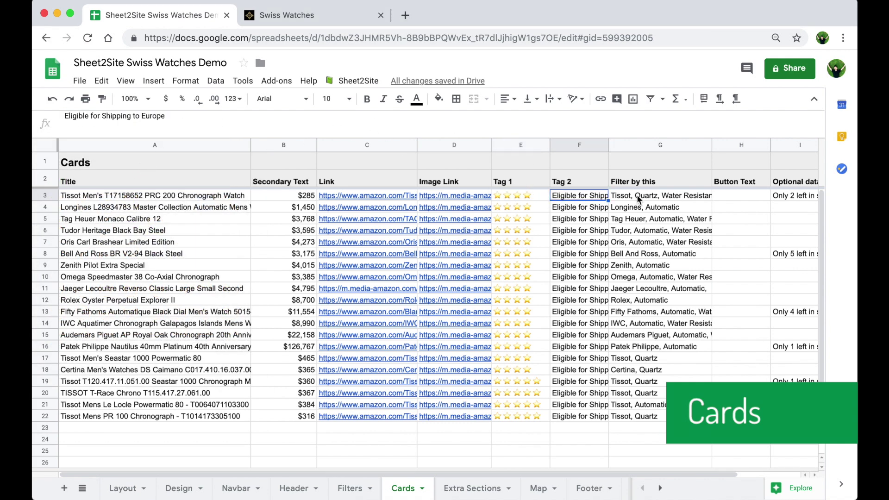
left_click(190, 195)
- Reload the Swiss Watches site and scroll through the priced watch cards
left_click(296, 15)
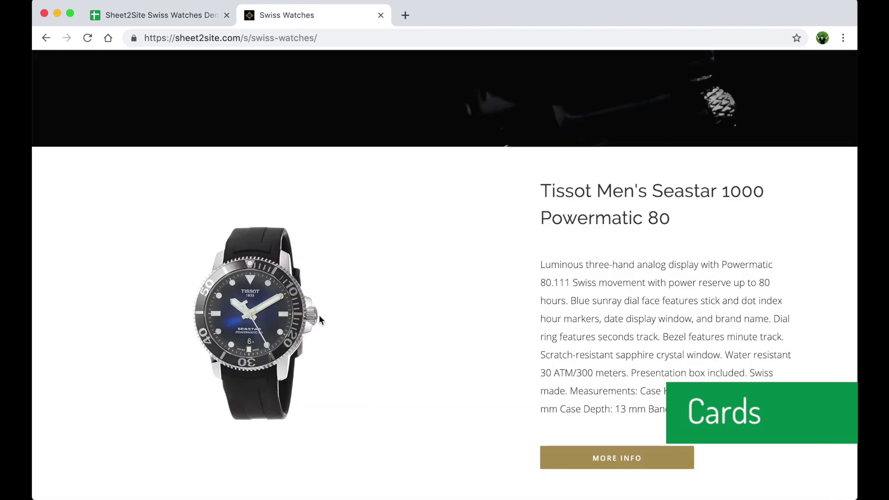
left_click(88, 38)
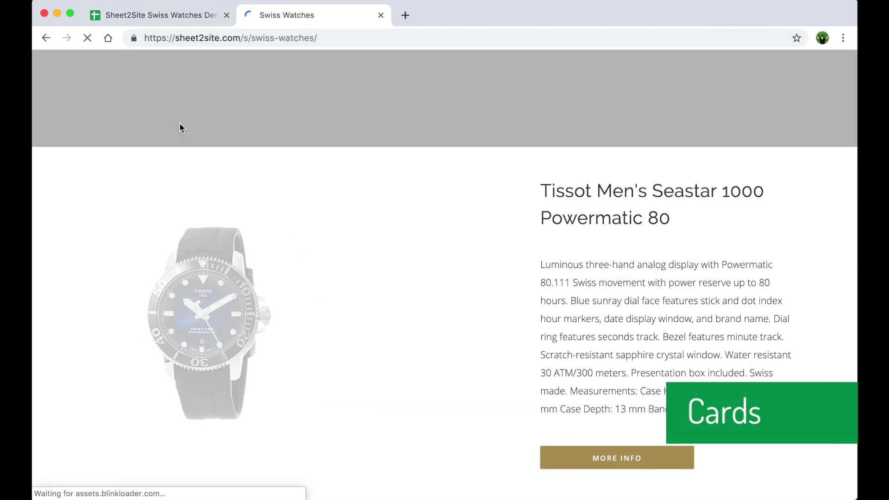
scroll(317, 245, "down", 10)
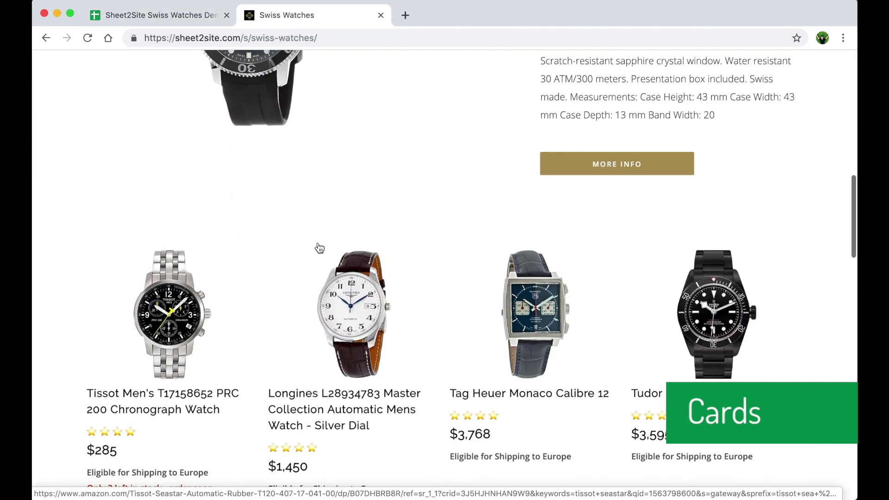
scroll(317, 242, "down", 20)
scroll(318, 245, "down", 20)
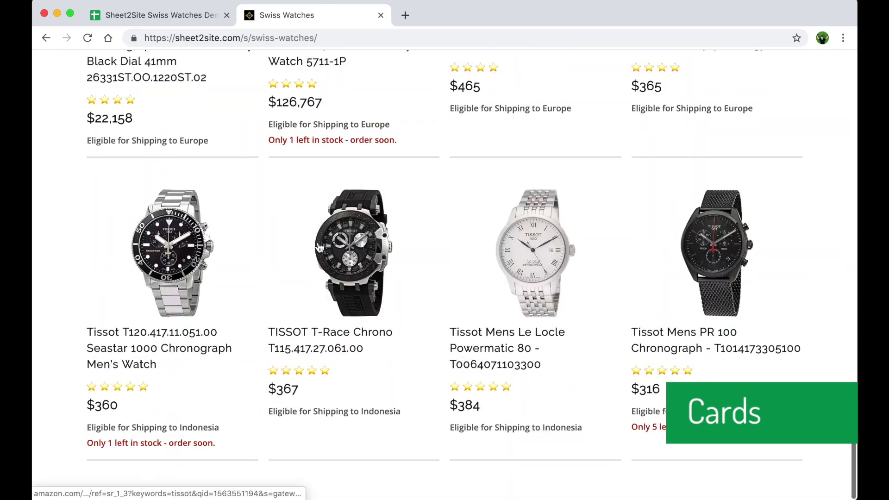
scroll(320, 246, "up", 7)
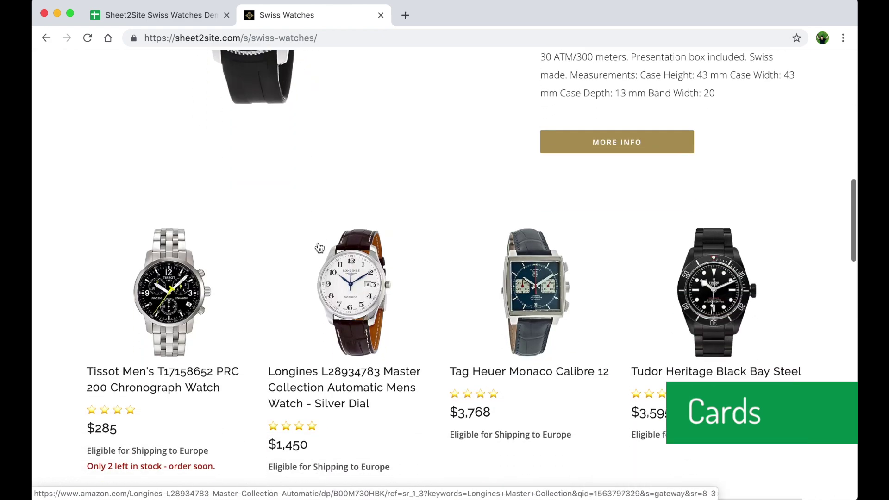
left_click(159, 15)
- Set the Filters section to the Single Filter template on the Layout sheet
left_click(122, 489)
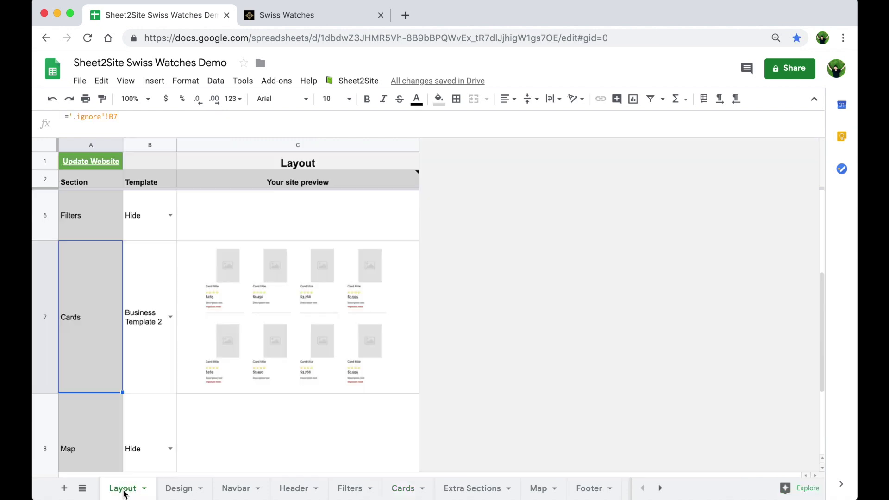
left_click(170, 216)
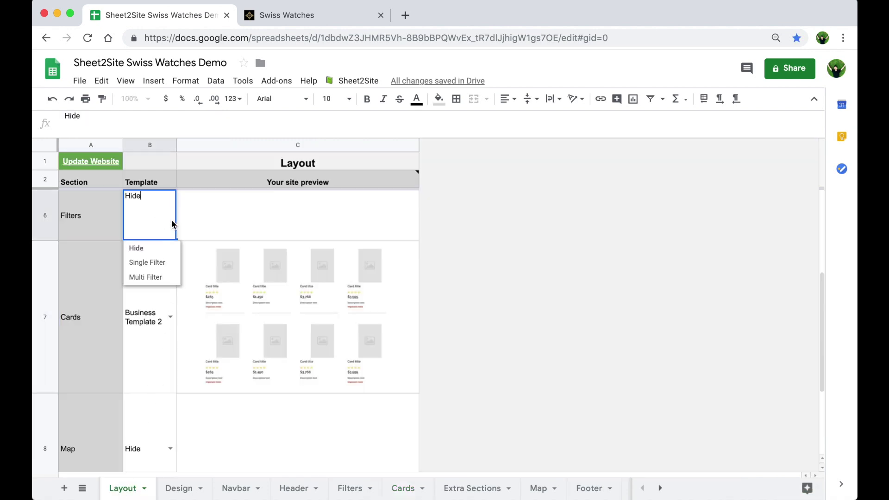
left_click(158, 263)
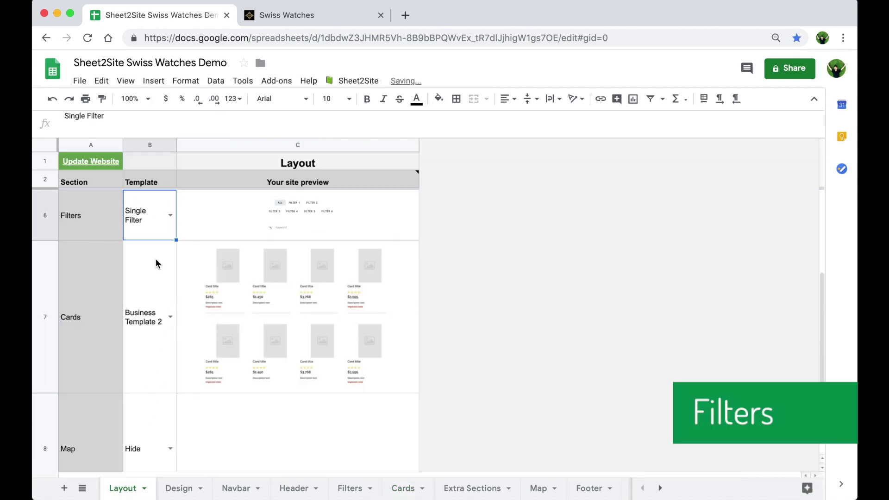
left_click(115, 237)
- Review the Filters sheet's brand entries, feature buttons like Water Resistant, and Watch Model search placeholder
left_click(348, 488)
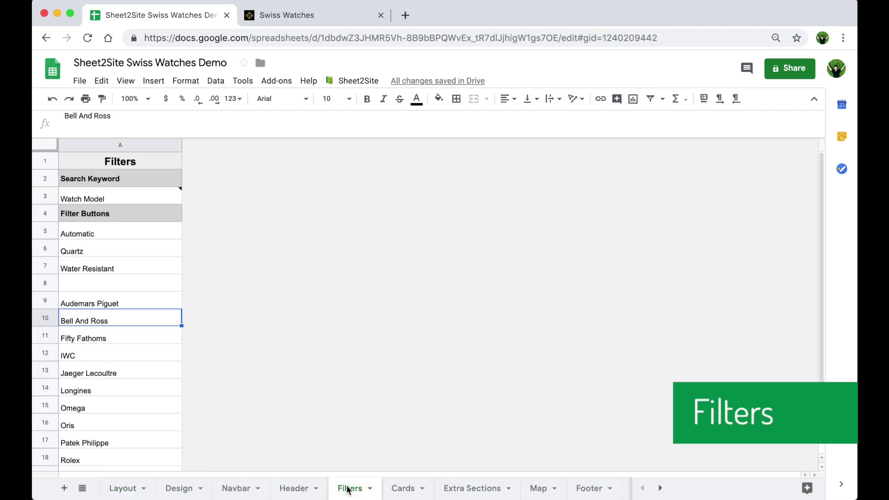
left_click(95, 303)
left_click(95, 322)
left_click(94, 342)
left_click(95, 359)
left_click(94, 375)
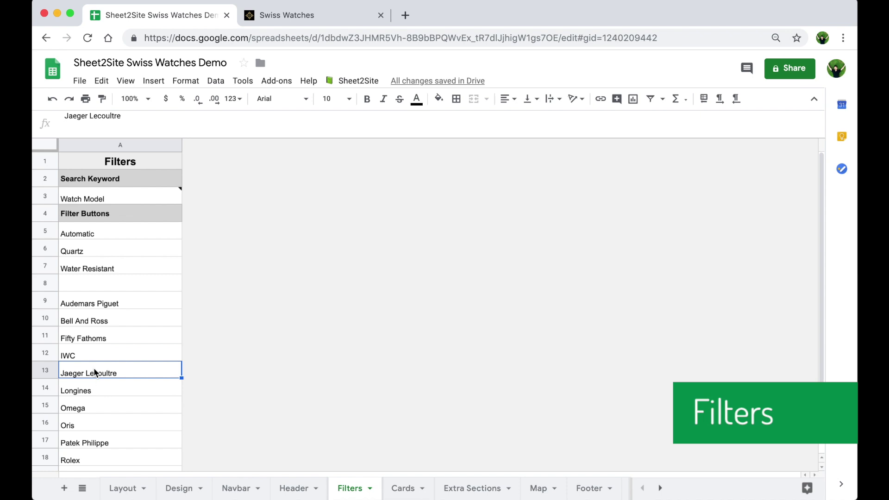
left_click(96, 236)
left_click(96, 253)
left_click(98, 267)
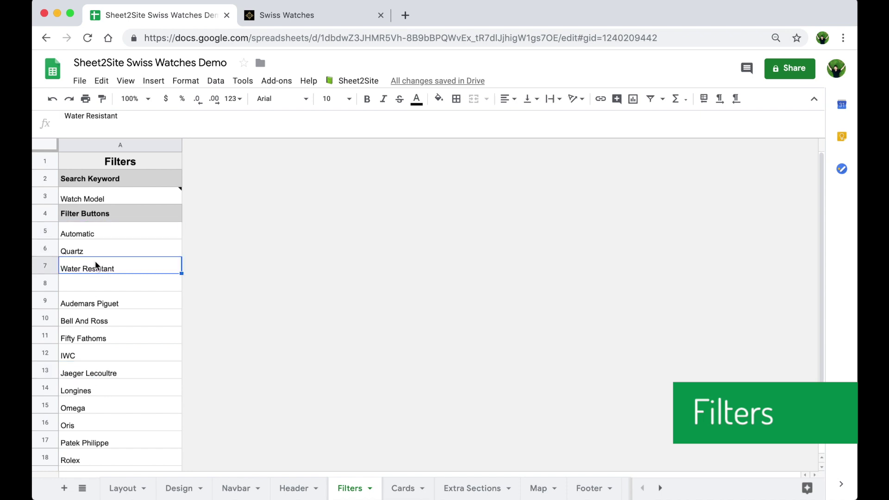
left_click(112, 199)
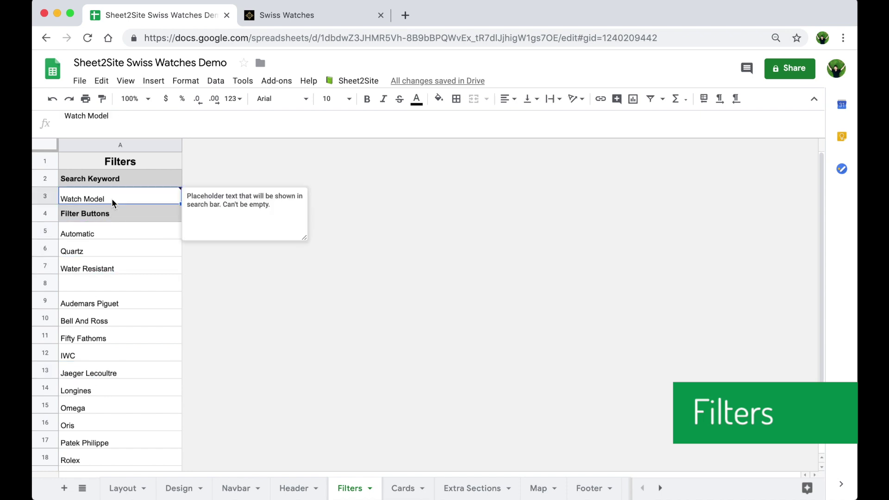
left_click(288, 15)
- Reload the store and try the Automatic, Quartz, Water Resistant, Fifty Fathoms, Rolex and Tissot filters
key("super+r")
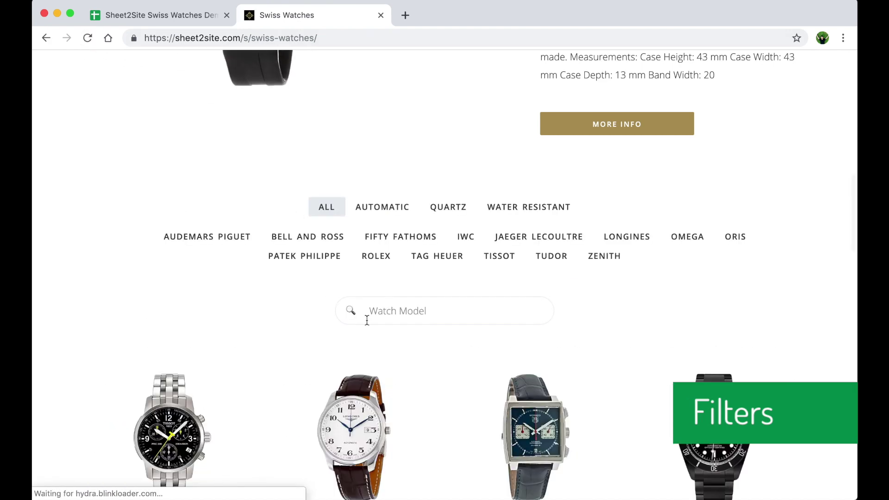
scroll(366, 319, "down", 3)
scroll(367, 319, "up", 1)
left_click(397, 72)
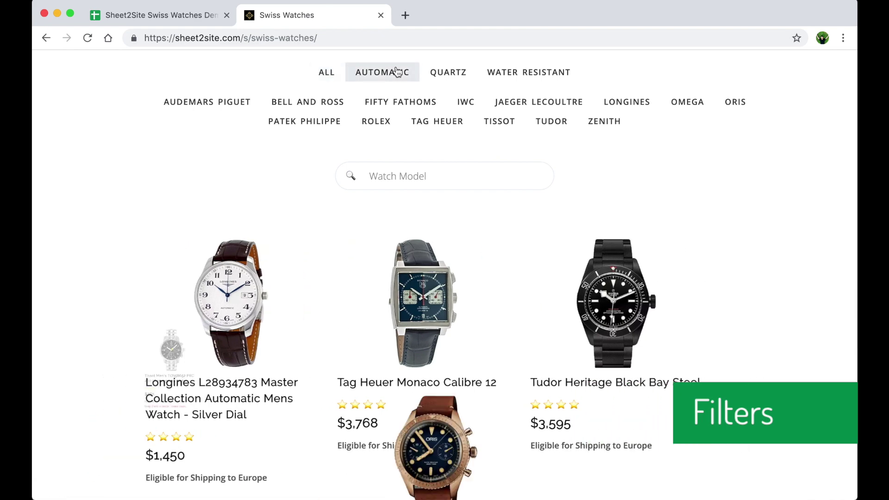
left_click(451, 78)
left_click(525, 81)
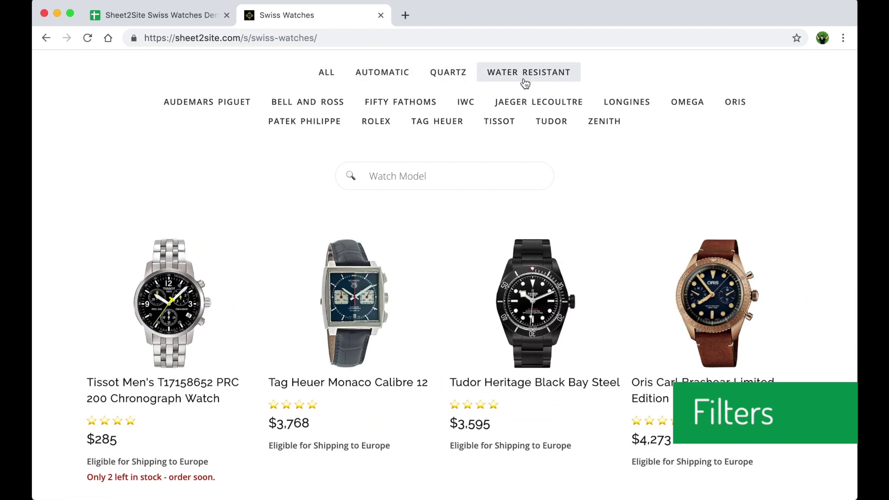
left_click(436, 103)
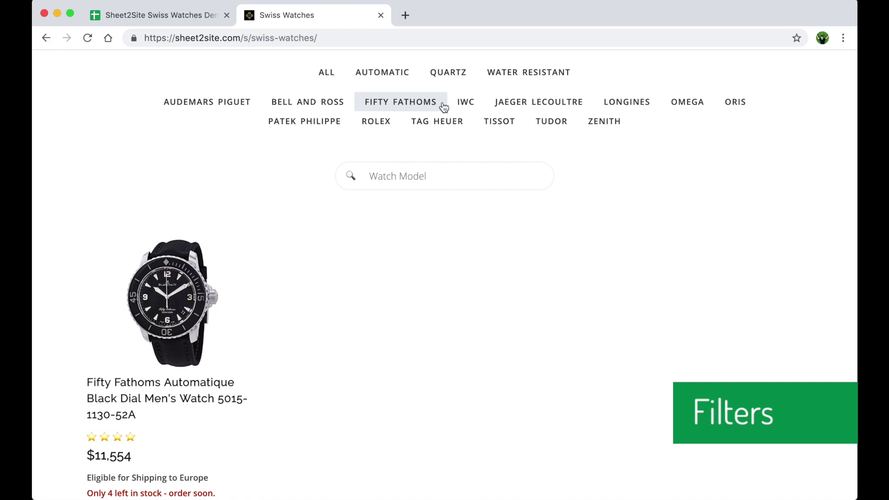
left_click(382, 128)
left_click(502, 130)
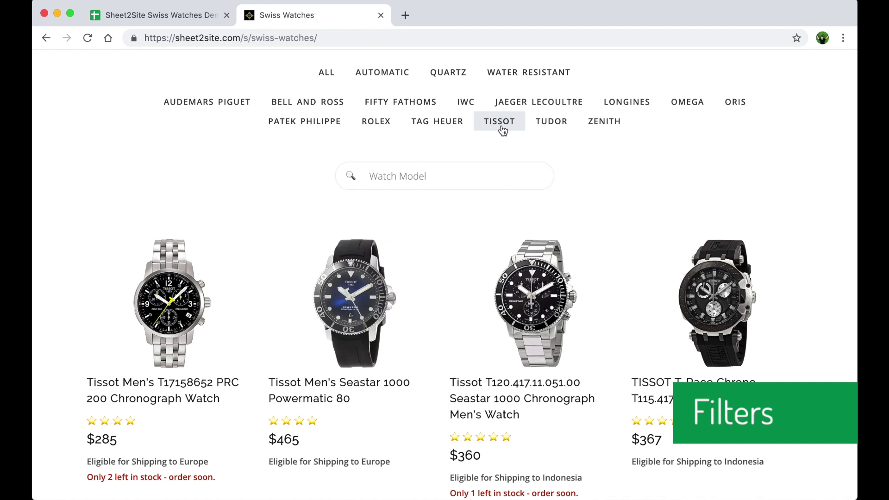
- Switch the Layout sheet's Filters section to the Multi Filter template
left_click(195, 14)
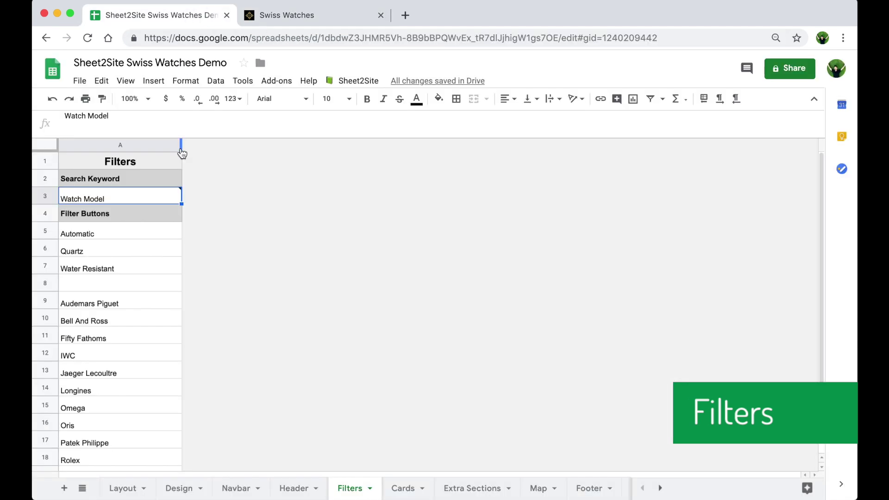
left_click(122, 488)
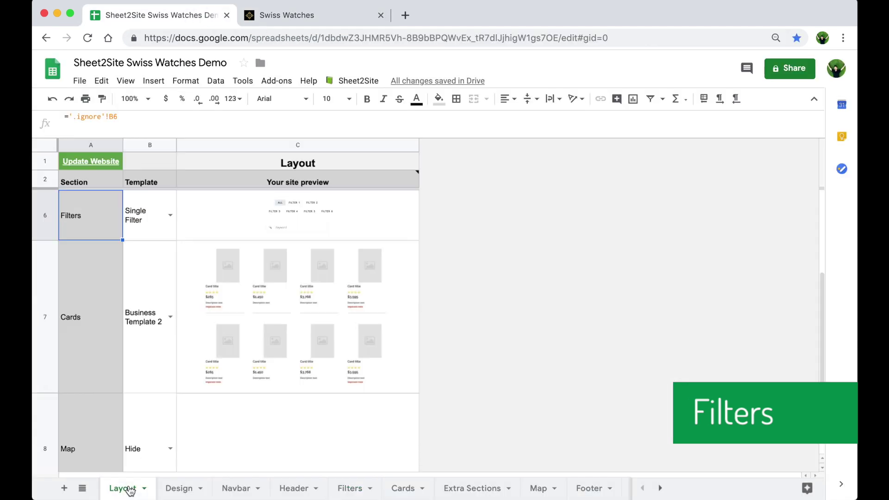
left_click(169, 215)
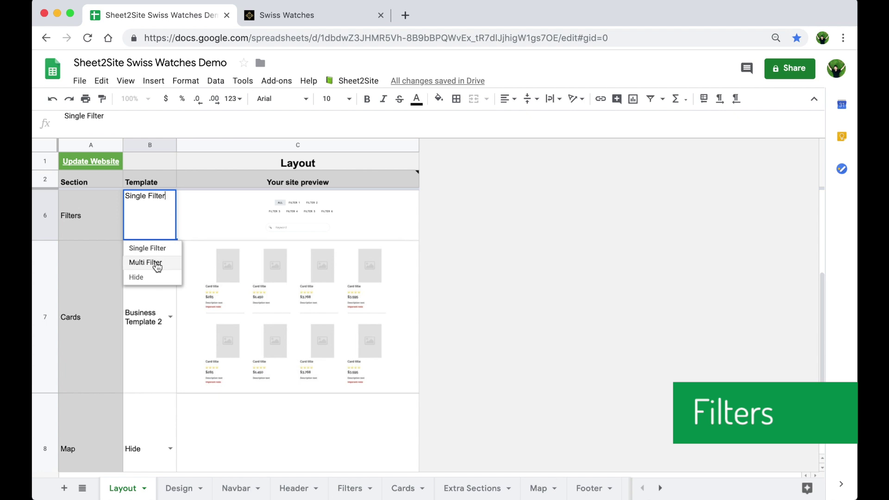
left_click(156, 263)
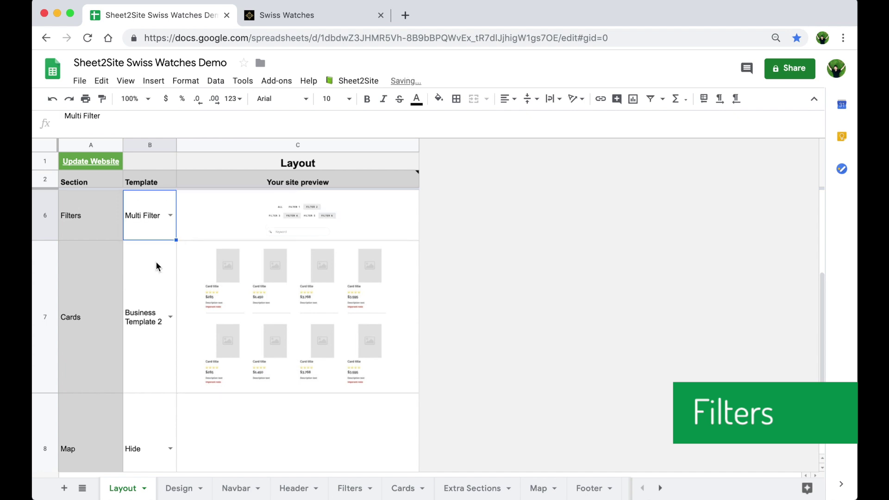
- Reload the store, combine the Automatic and Water Resistant filters, then reset to All
left_click(292, 15)
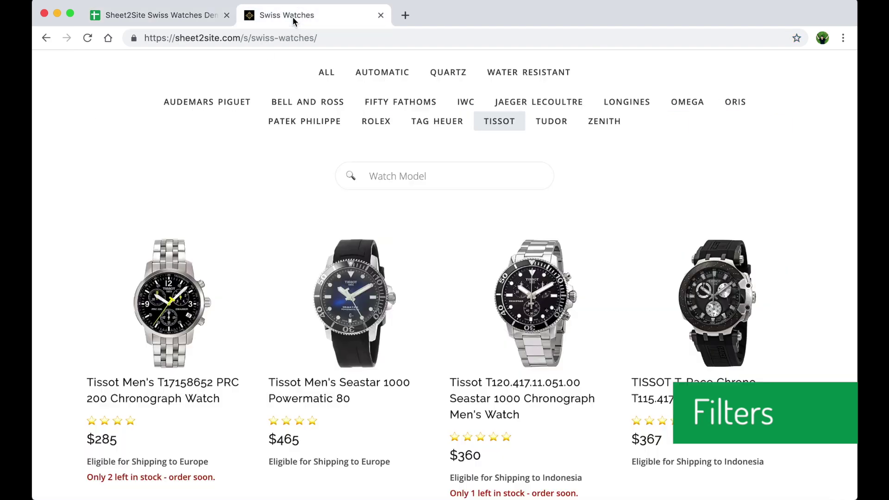
left_click(87, 38)
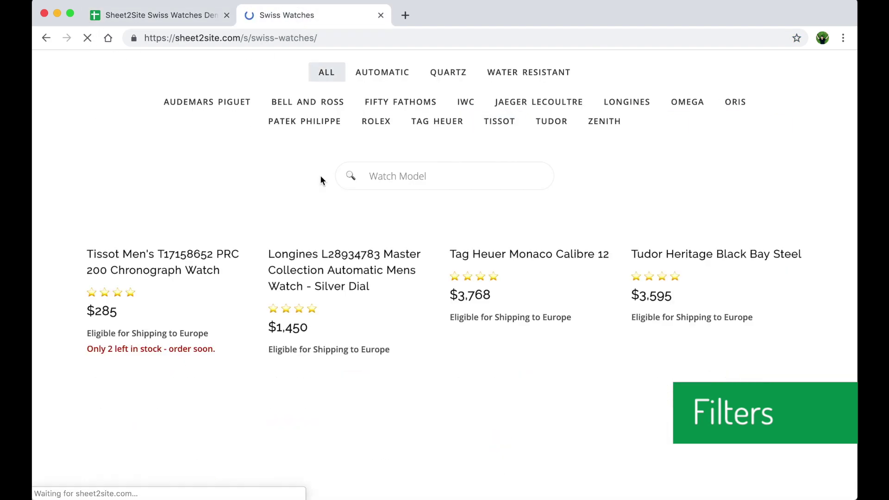
left_click(400, 82)
left_click(515, 79)
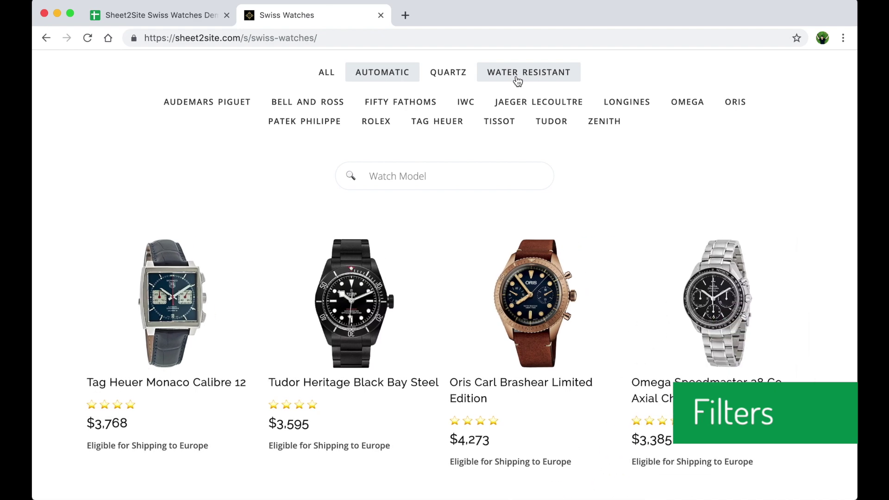
left_click(322, 73)
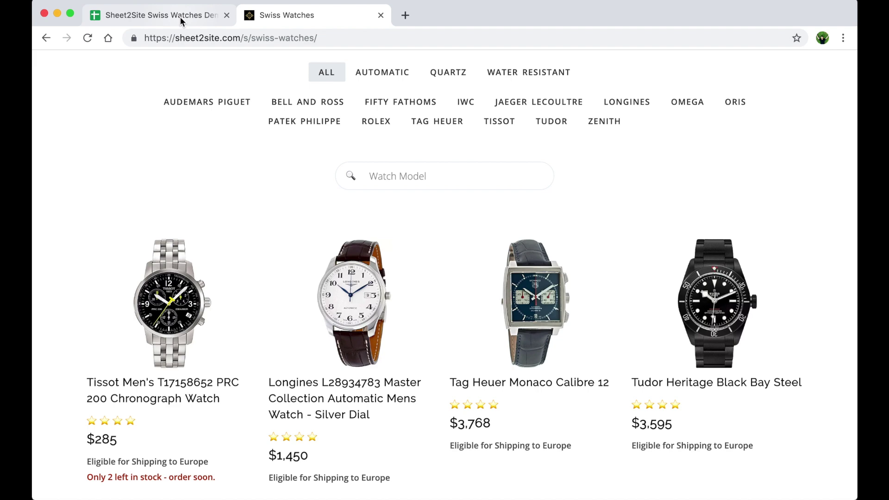
- Search the Watch Model box for 'tissot' and then 'rolex', clearing it afterwards
left_click(414, 175)
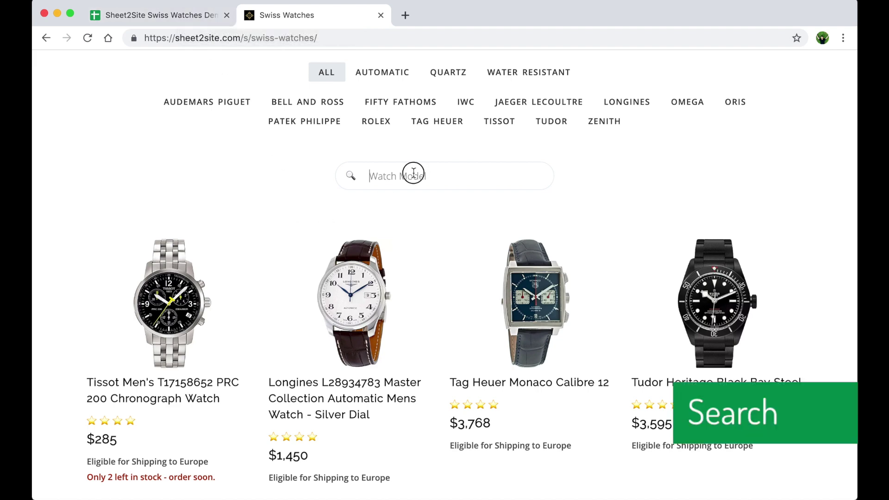
type("tisso")
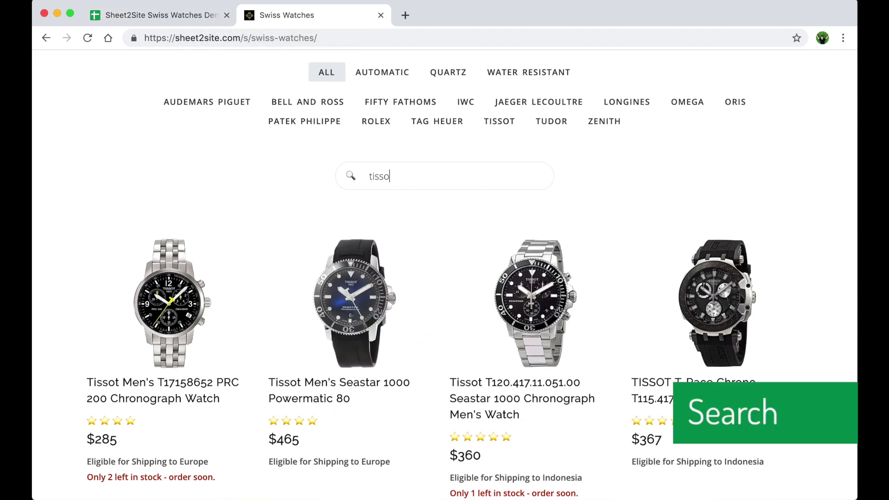
type("t")
key("super+a")
key("BackSpace")
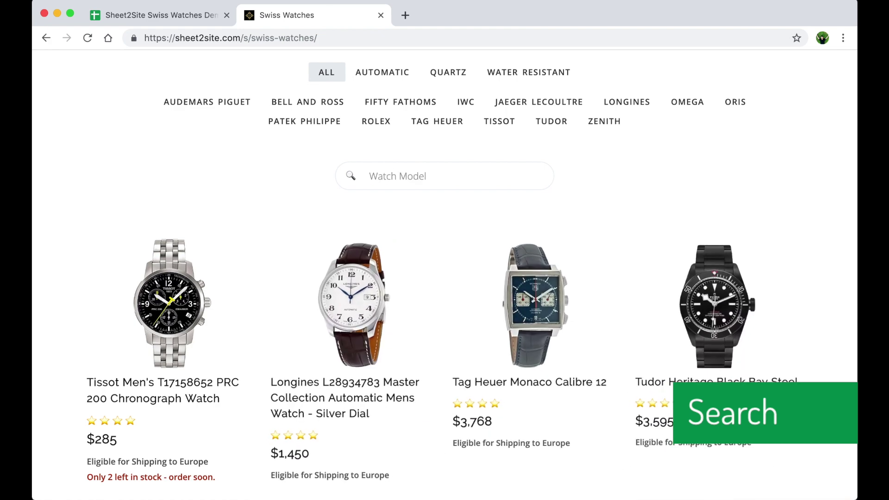
type("rolex")
key("super+a")
key("BackSpace")
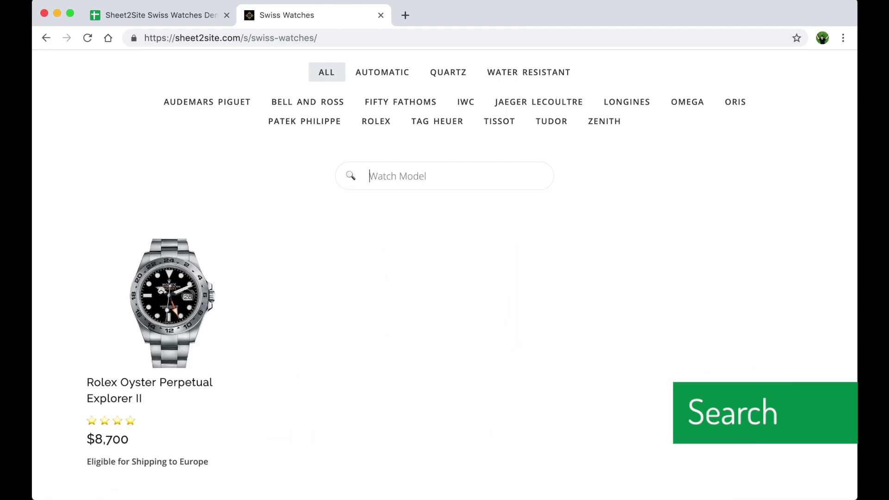
scroll(495, 207, "down", 12)
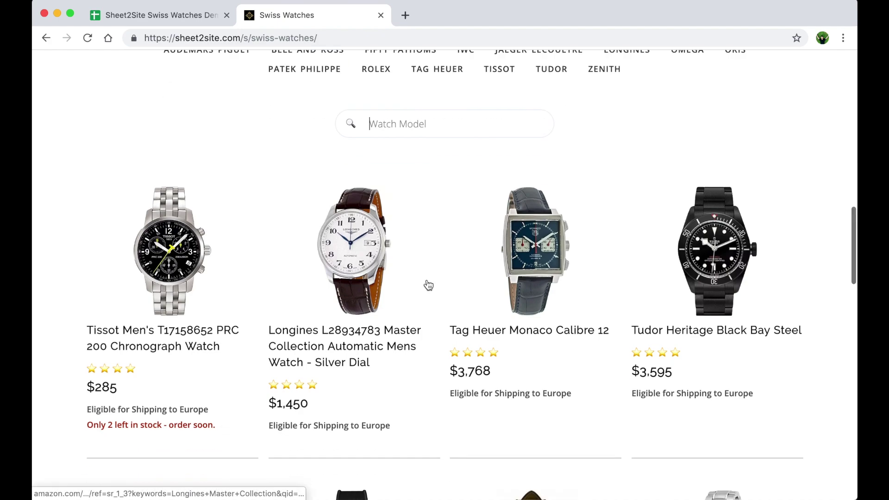
- Set the Footer section to Show on the Layout sheet
left_click(176, 15)
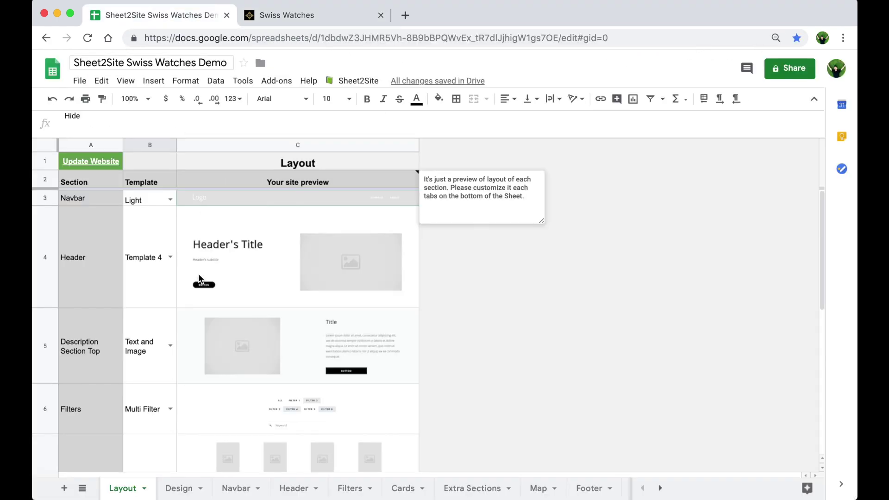
scroll(223, 326, "down", 10)
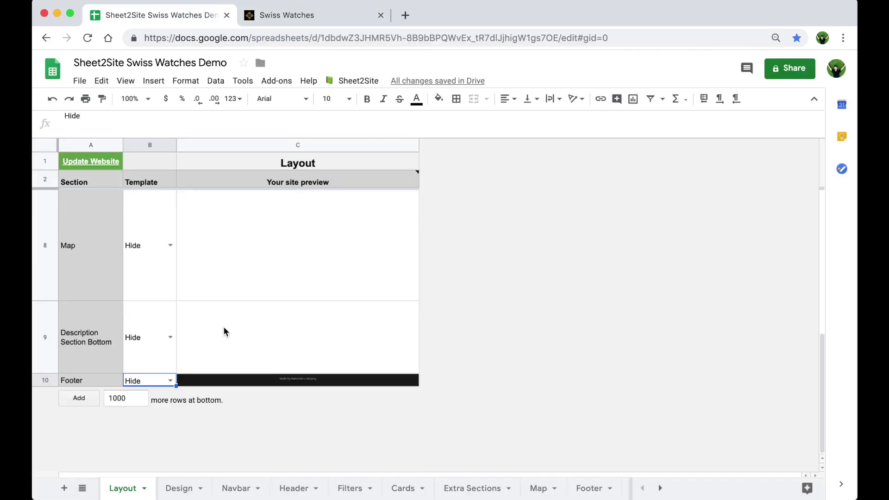
left_click(170, 380)
left_click(153, 411)
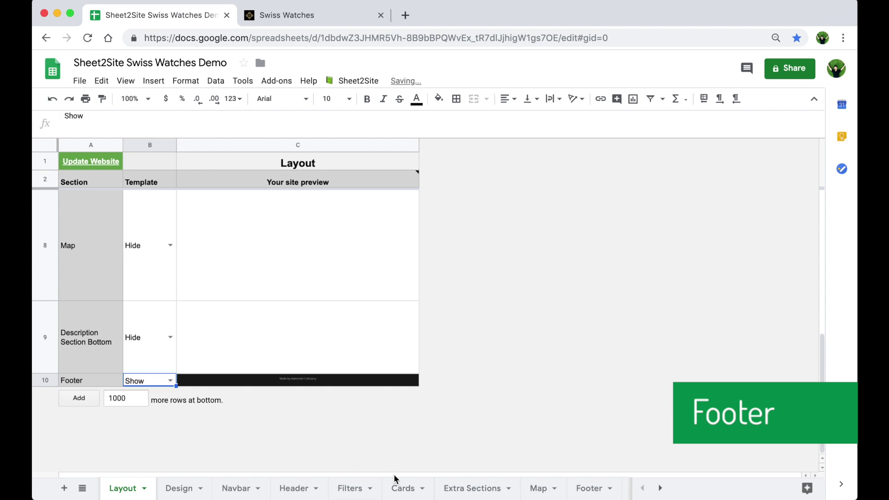
scroll(433, 489, "right", 3)
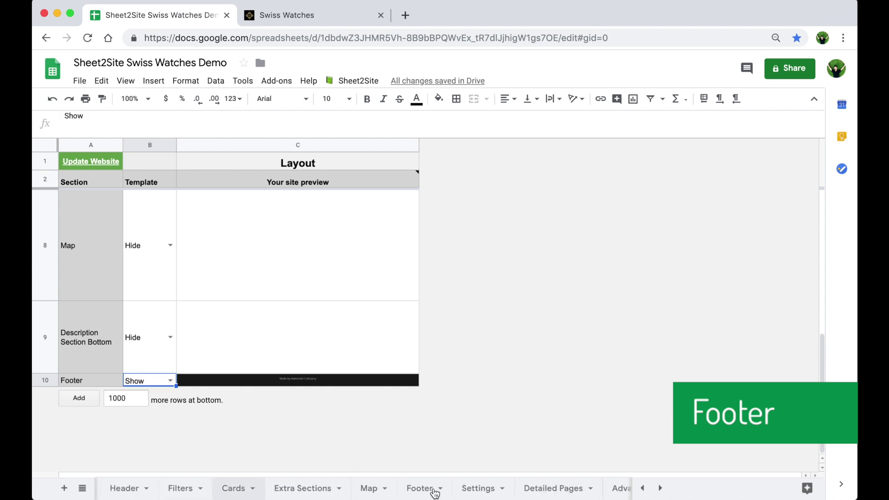
left_click(435, 488)
left_click(272, 214)
type("Made with Sheet2Site")
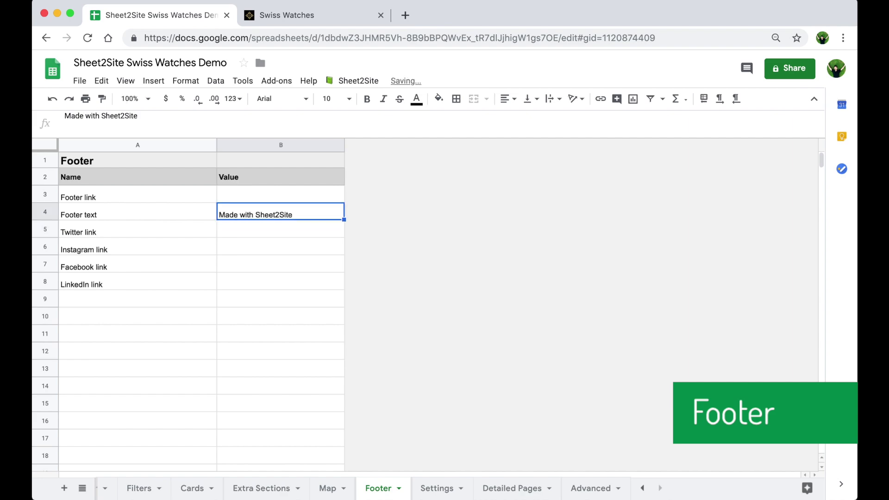
key("Up")
type("https://sheet2site.com")
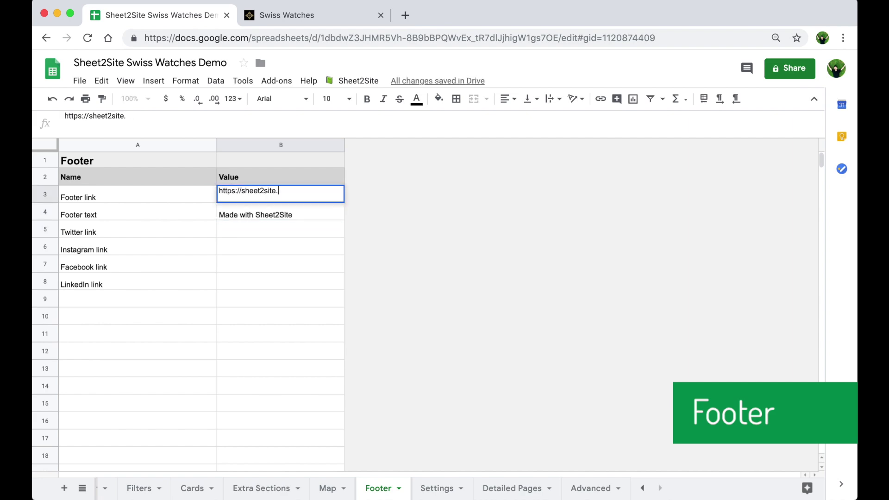
key("Return")
left_click(319, 15)
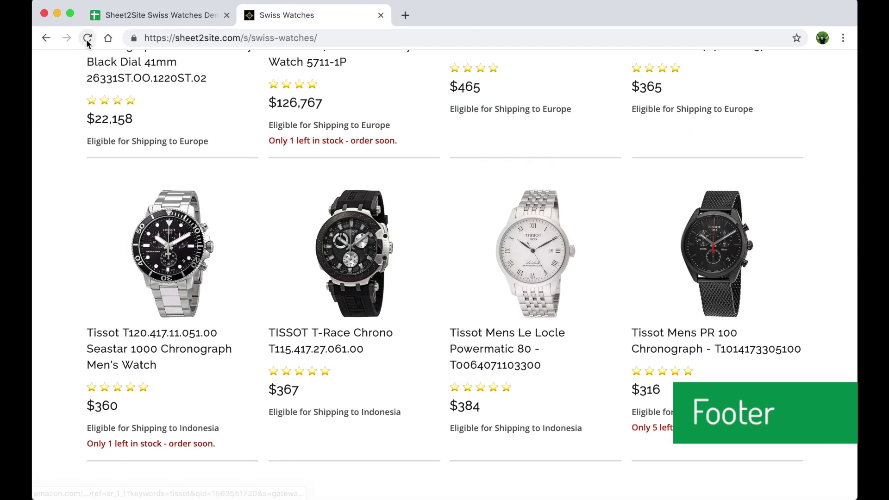
- Reload the store to see the new footer, then open the Detailed Pages sheet
left_click(88, 37)
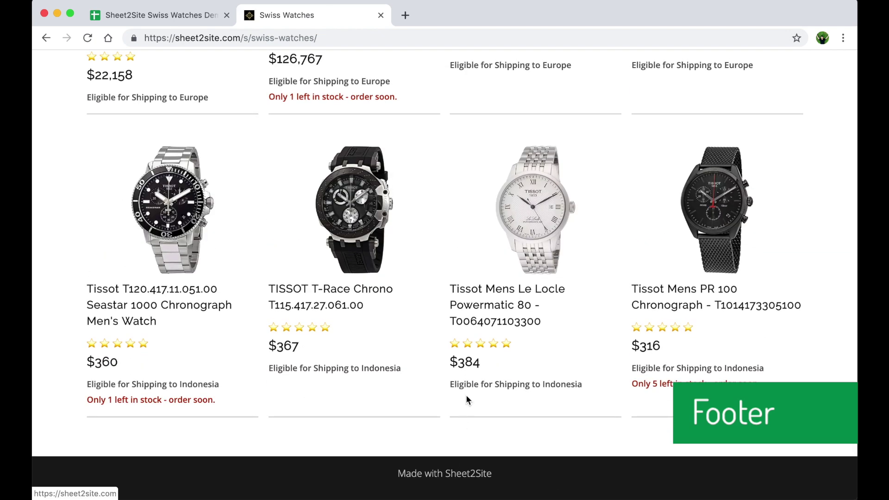
left_click(194, 16)
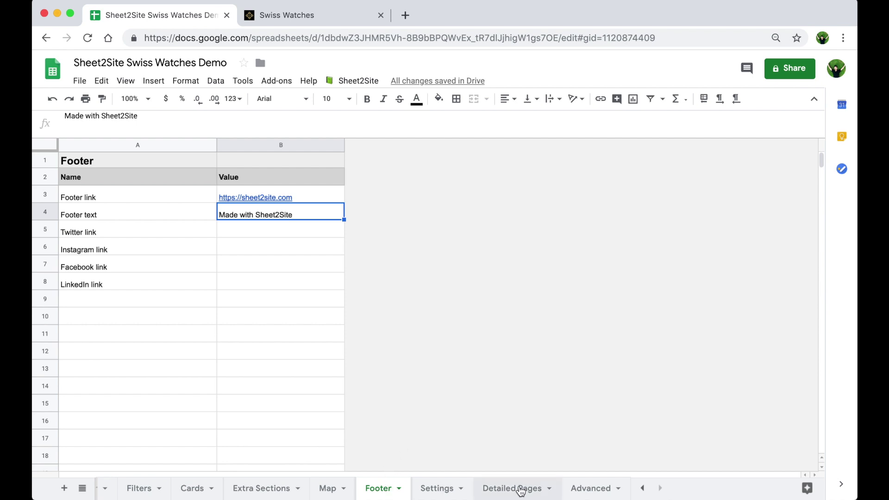
left_click(520, 488)
- Paste the watch detail rows and shorten the titles to 'Rolex Oyster' and 'Tudor Heritage'
key("super+v")
left_click(233, 205)
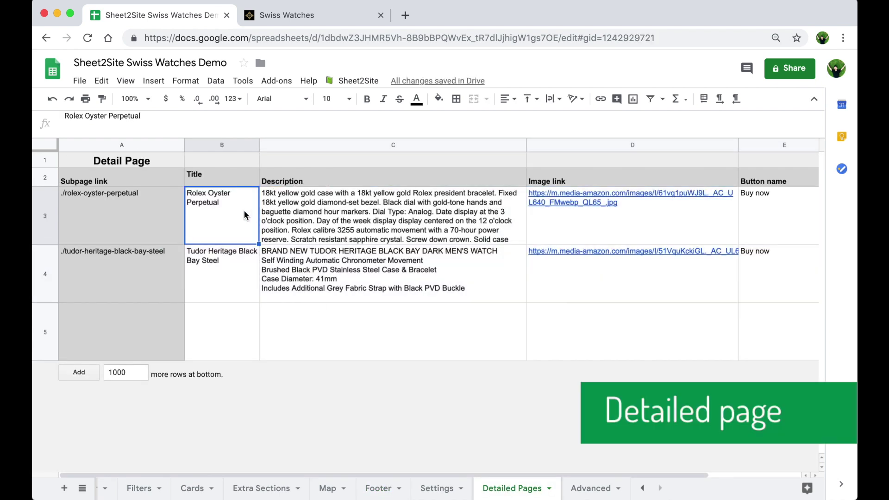
double_click(241, 209)
key("BackSpace")
key("BackSpace")
key("BackSpace")
key("BackSpace")
key("BackSpace")
key("BackSpace")
key("BackSpace")
key("BackSpace")
key("BackSpace")
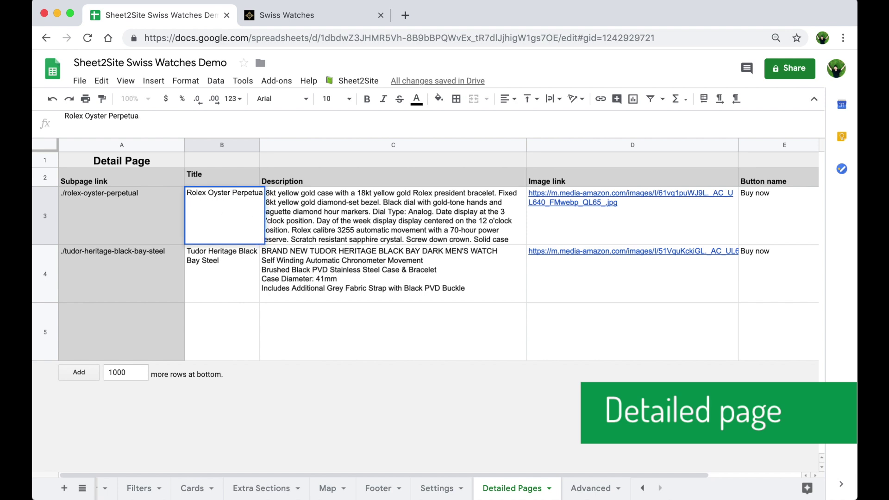
key("Return")
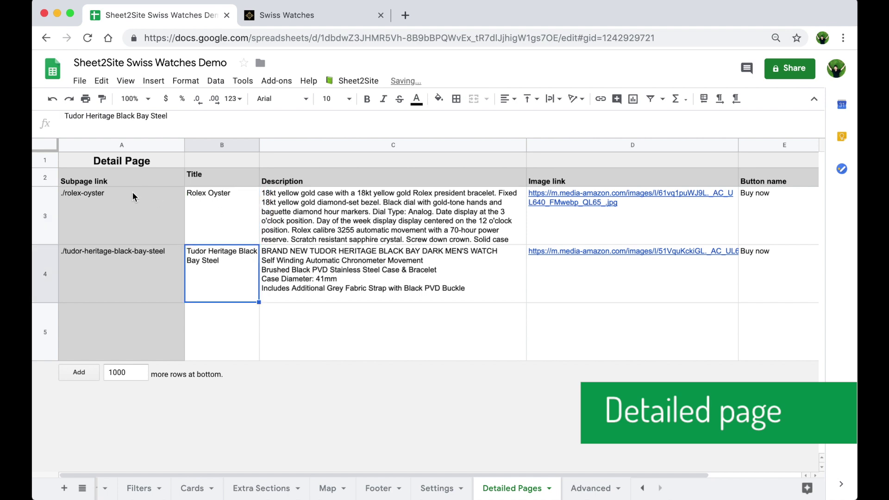
key("Up")
key("Left")
double_click(220, 271)
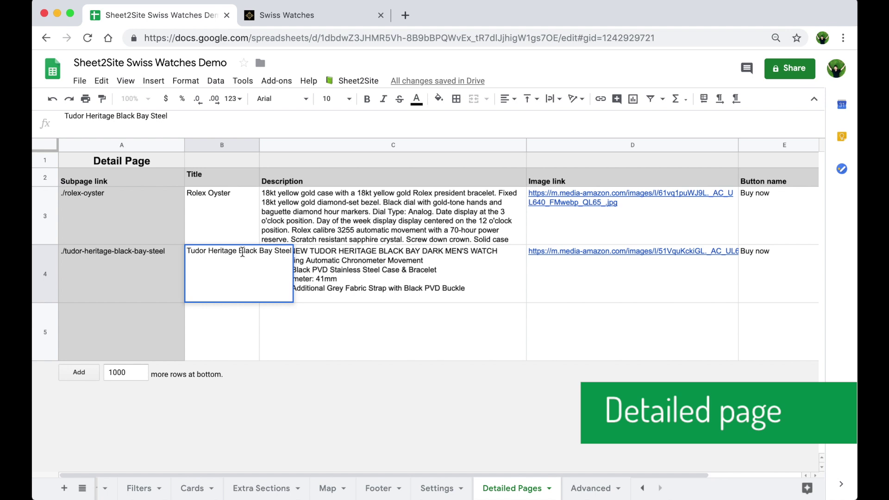
left_click_drag(239, 252, 296, 252)
key("BackSpace")
key("Return")
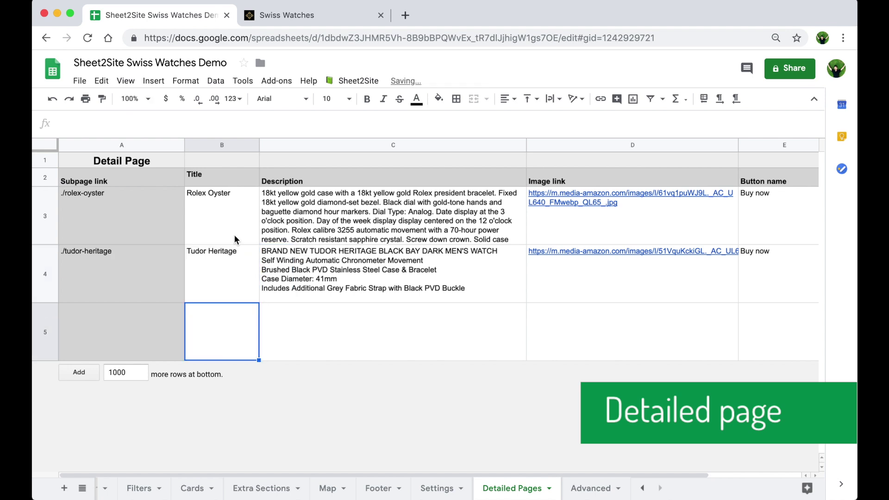
- Copy the ./rolex-oyster link into the Explorer II card's Link cell C12 on Cards
left_click(235, 239)
left_click(146, 203)
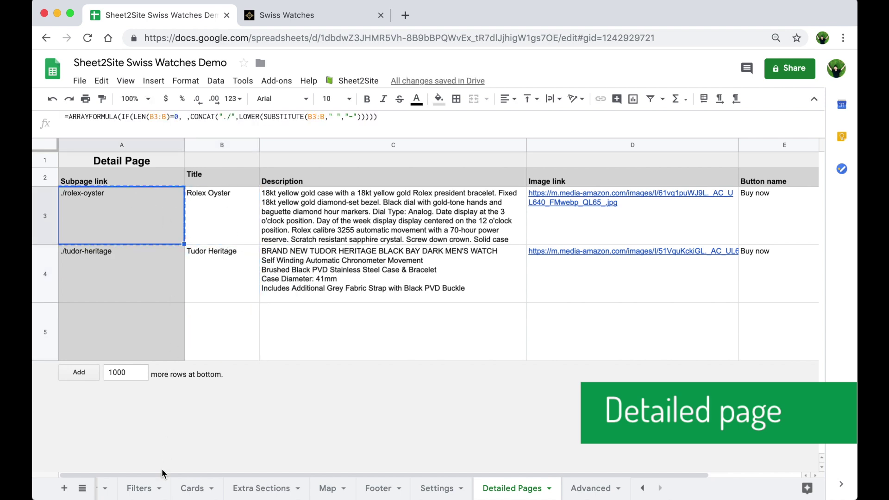
scroll(148, 486, "left", 5)
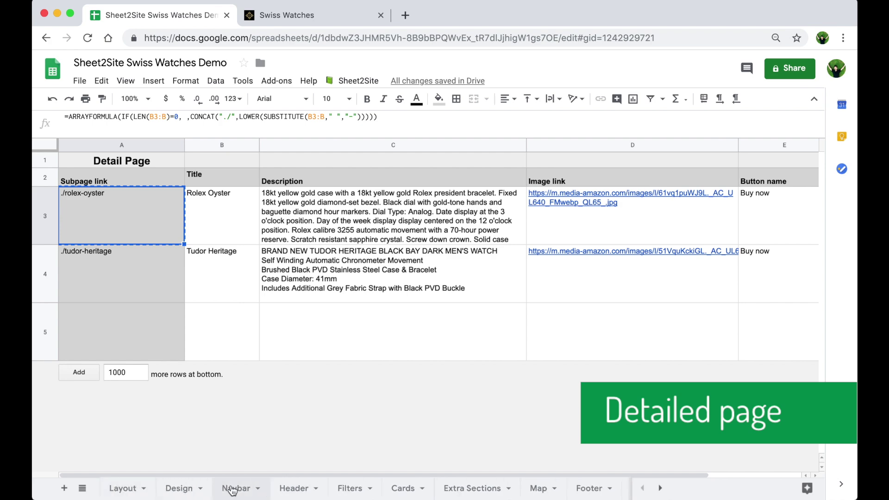
left_click(403, 488)
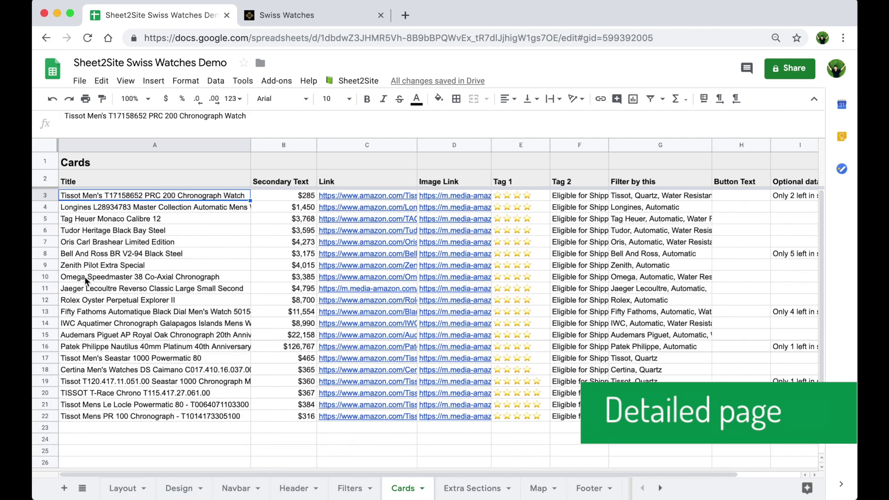
left_click(176, 302)
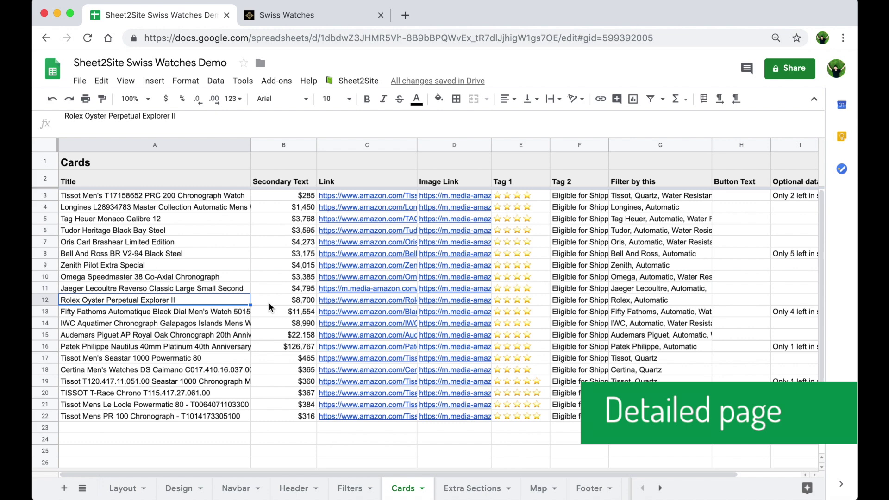
left_click(388, 302)
key("Delete")
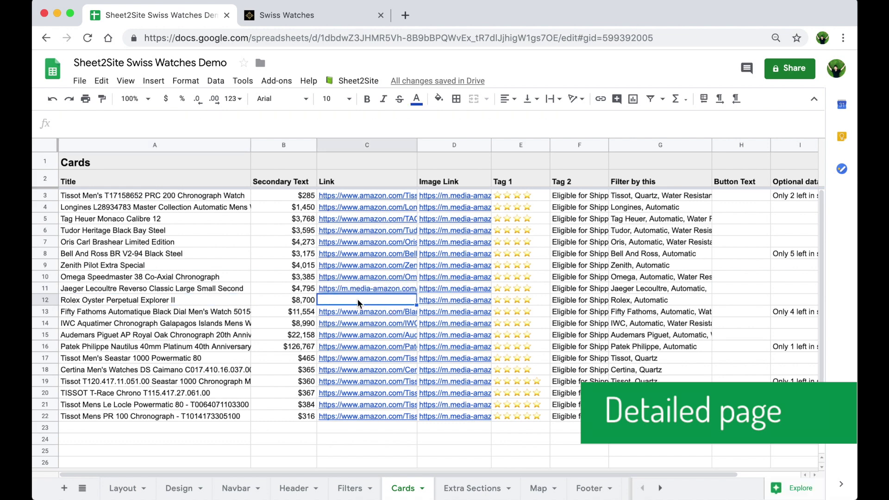
type("./rolex-oyster")
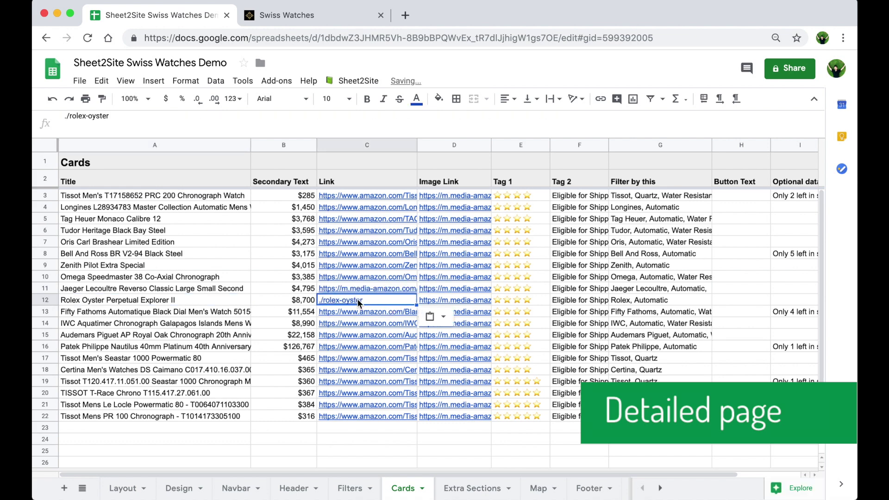
- Reload the store and open the Rolex Explorer II card at its /rolex-oyster detail page
left_click(315, 15)
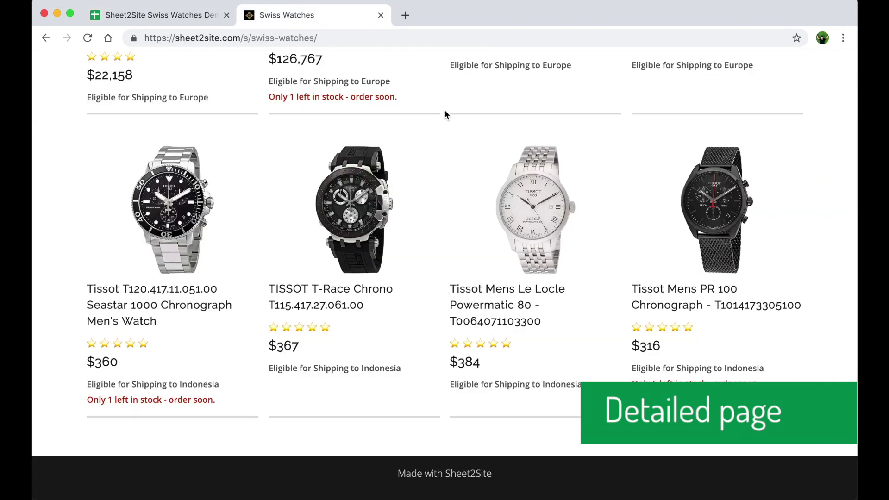
scroll(494, 283, "up", 8)
scroll(494, 282, "up", 7)
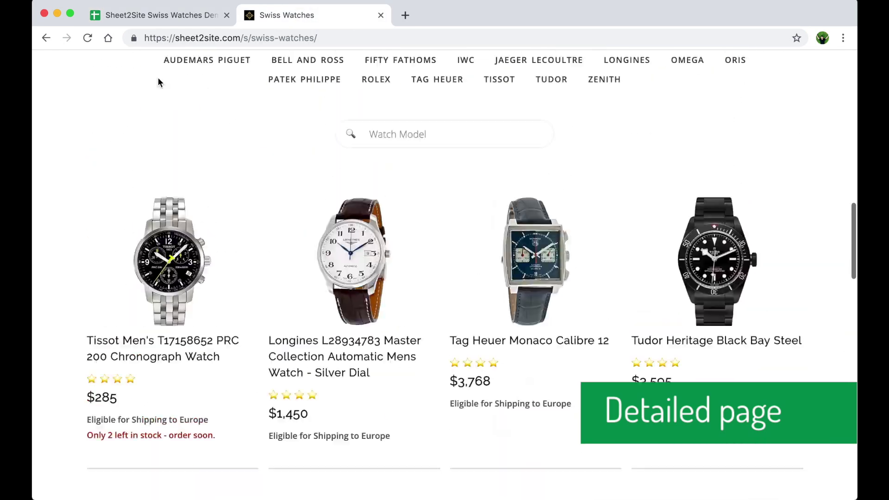
key("super+r")
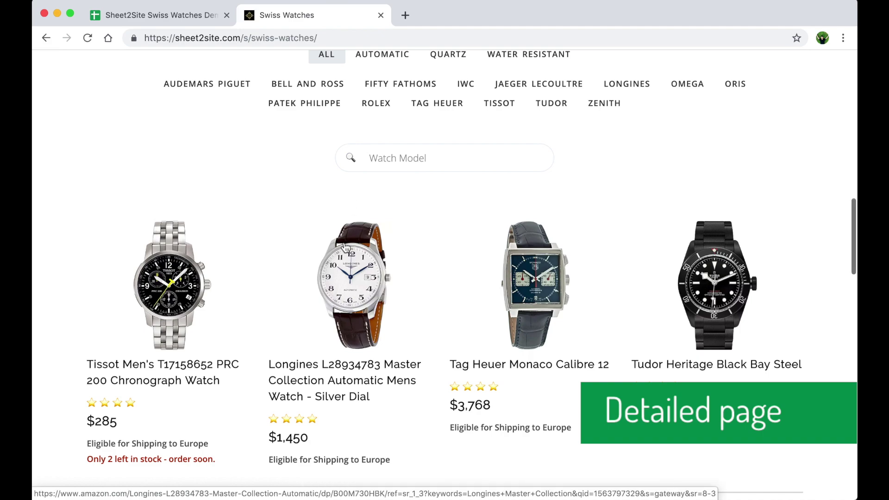
scroll(343, 245, "down", 10)
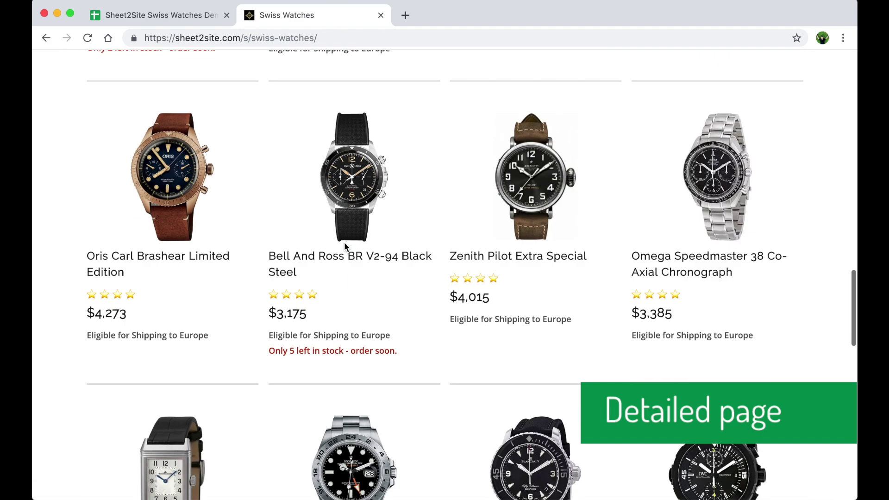
left_click(352, 244)
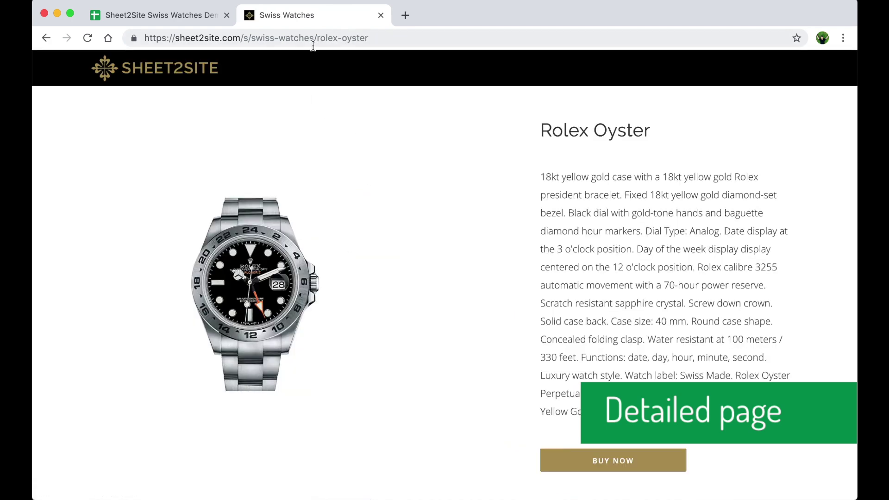
left_click_drag(317, 38, 376, 38)
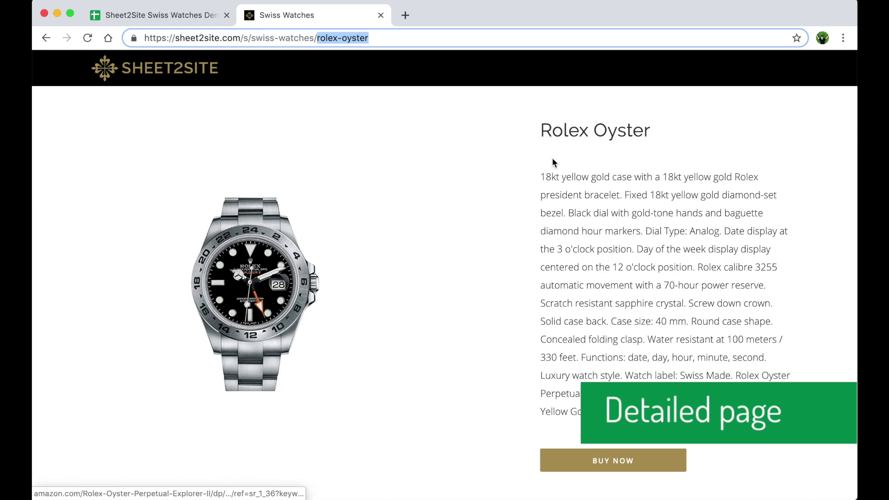
left_click(176, 16)
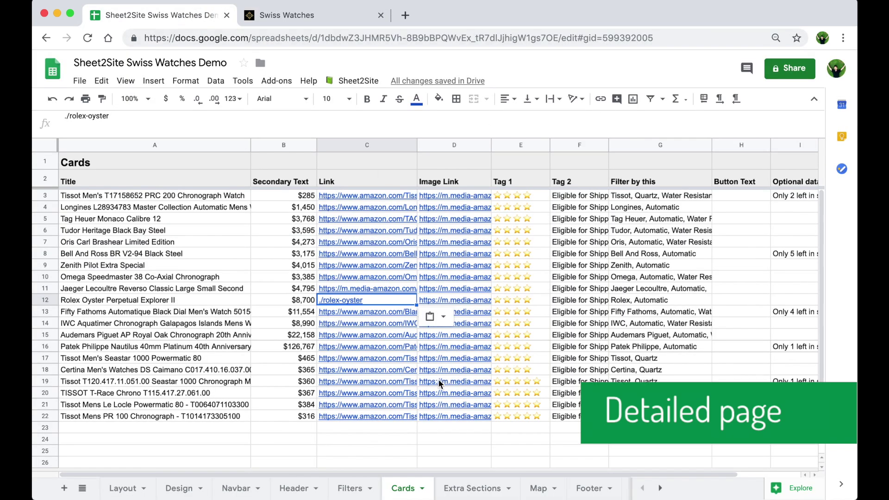
scroll(585, 489, "right", 5)
left_click(532, 489)
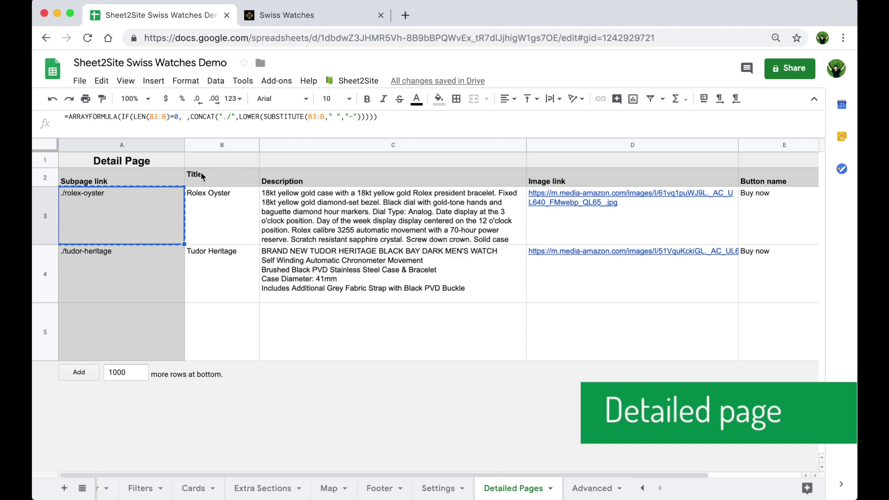
left_click(304, 19)
left_click_drag(536, 118, 675, 151)
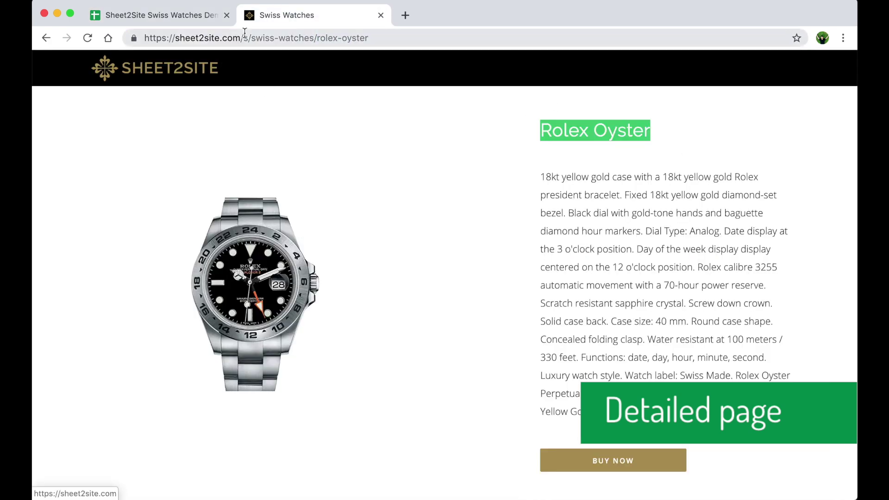
left_click_drag(318, 38, 414, 39)
left_click(158, 15)
left_click(229, 222)
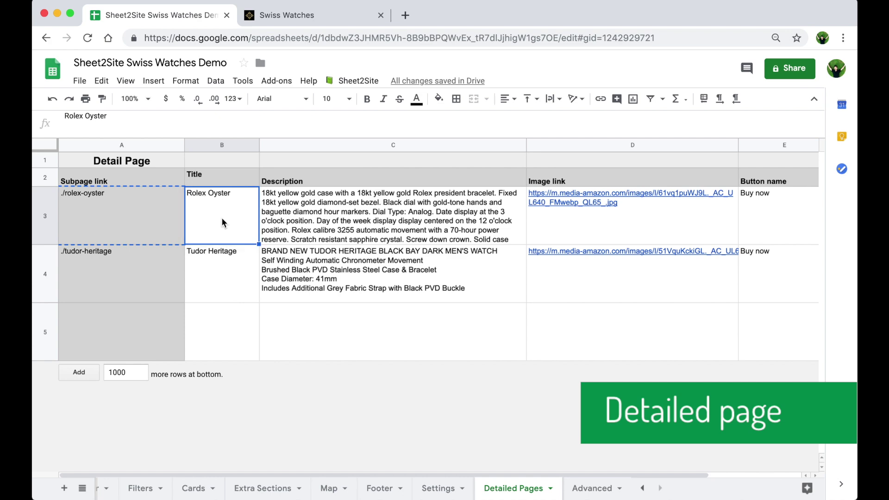
left_click(153, 238)
left_click(153, 253)
key("Right")
key("Right")
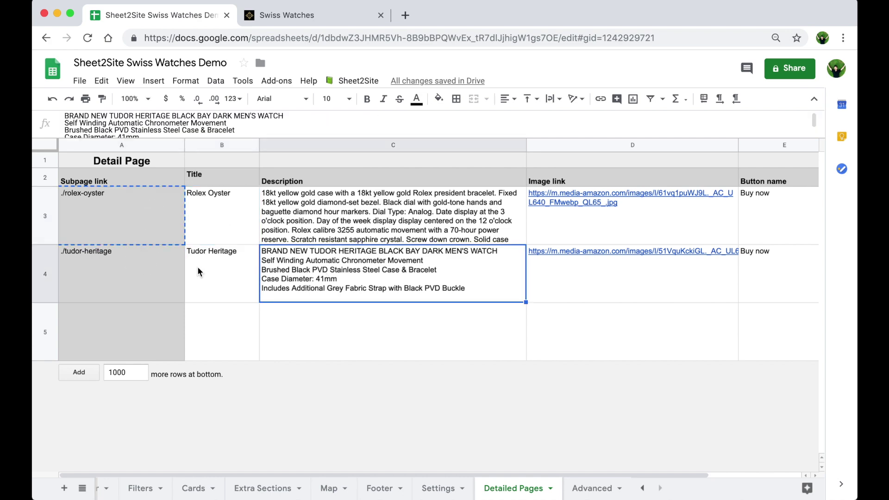
key("Left")
key("Left")
left_click(308, 14)
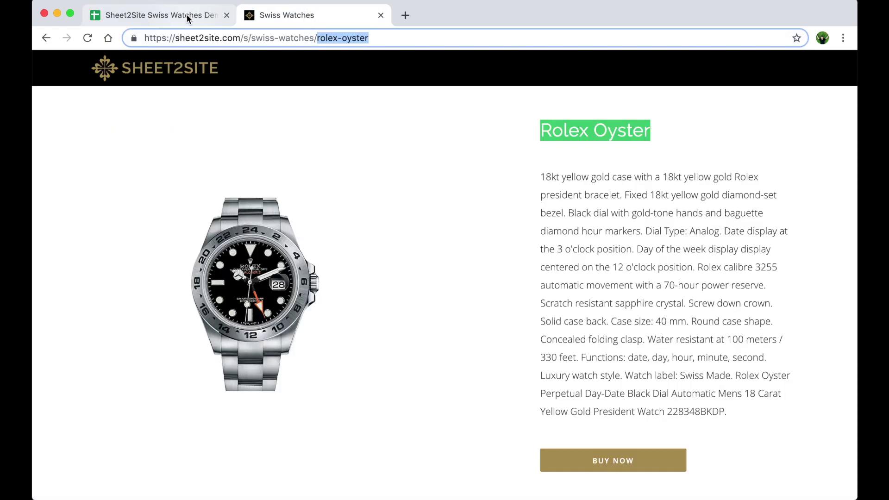
- Go back from the Rolex Oyster page and scroll through the Swiss Watches listing
left_click(46, 38)
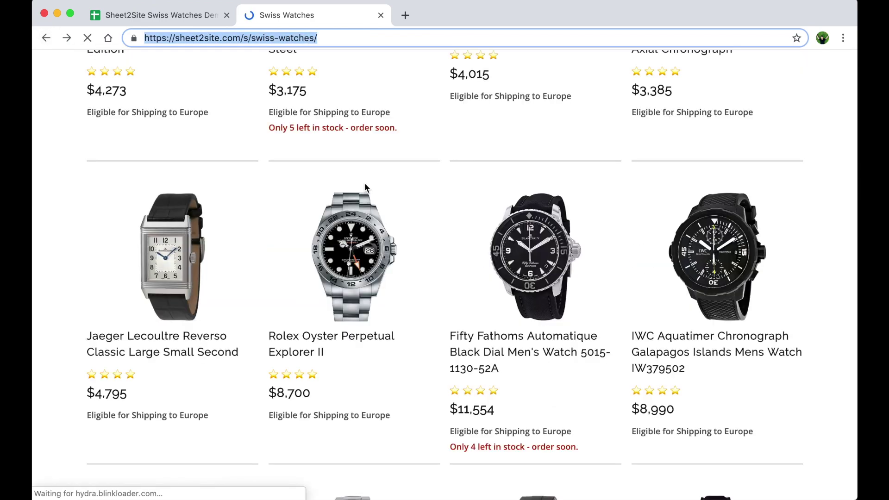
scroll(365, 187, "up", 15)
scroll(366, 187, "up", 10)
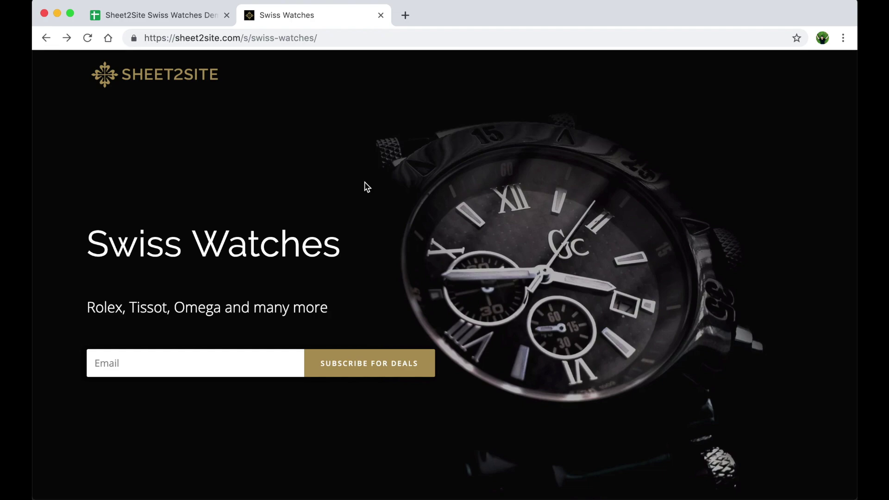
scroll(366, 187, "down", 10)
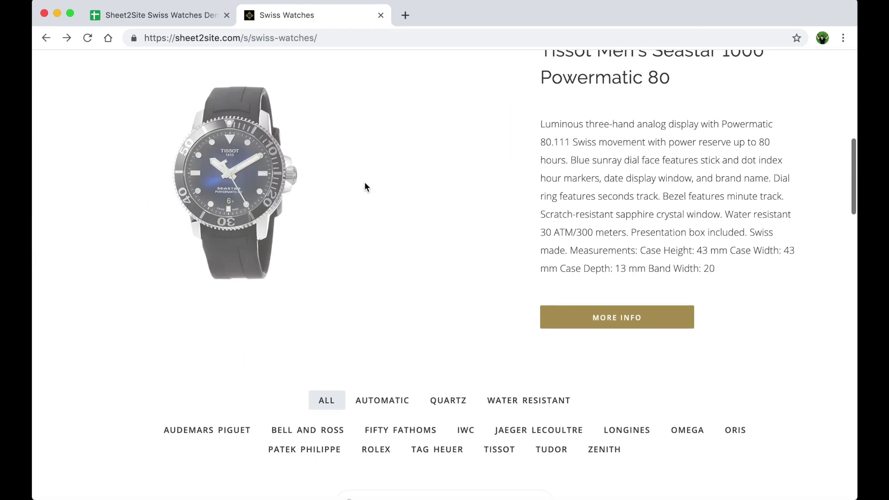
scroll(364, 187, "down", 12)
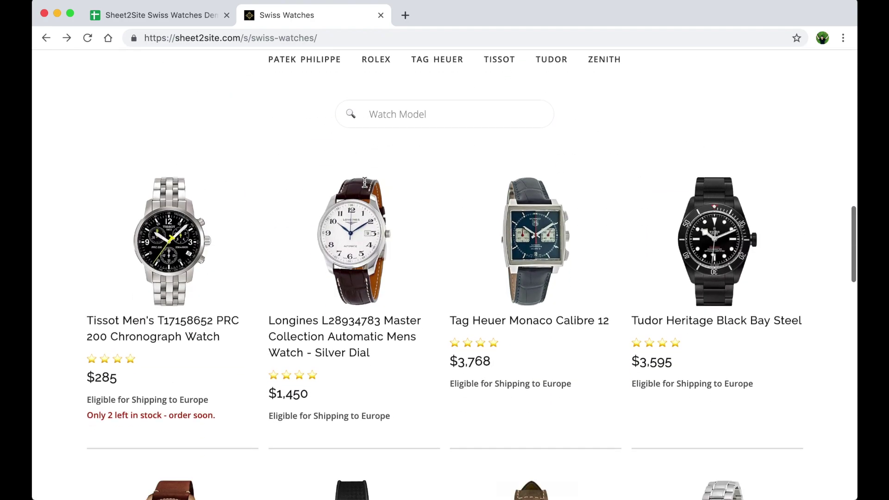
scroll(365, 182, "down", 15)
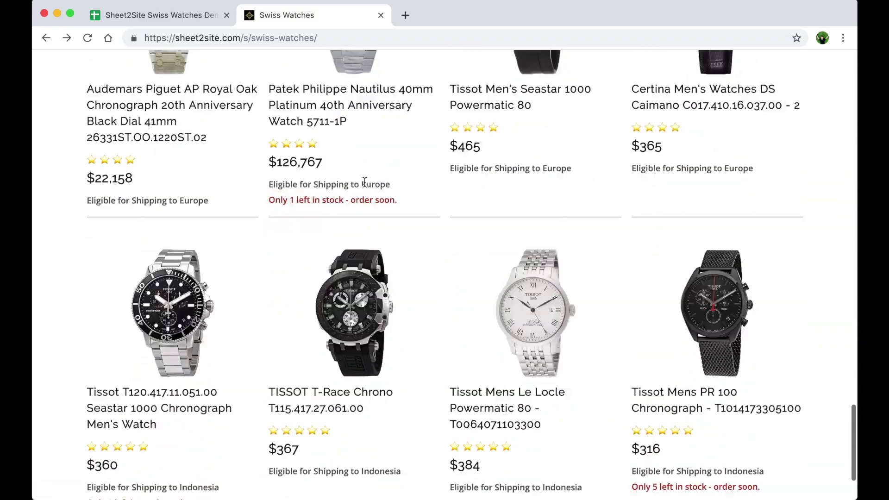